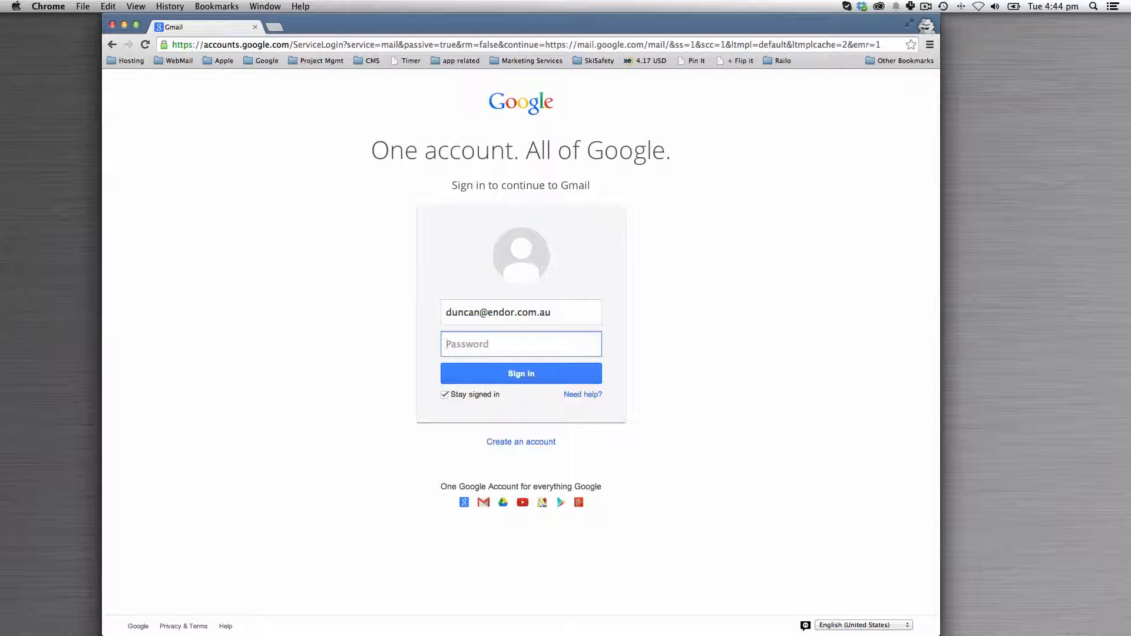
Sign in with the account password and accept the new account's terms to continue to Gmail.
type("••••••••••")
scroll(587, 300, "left", 3)
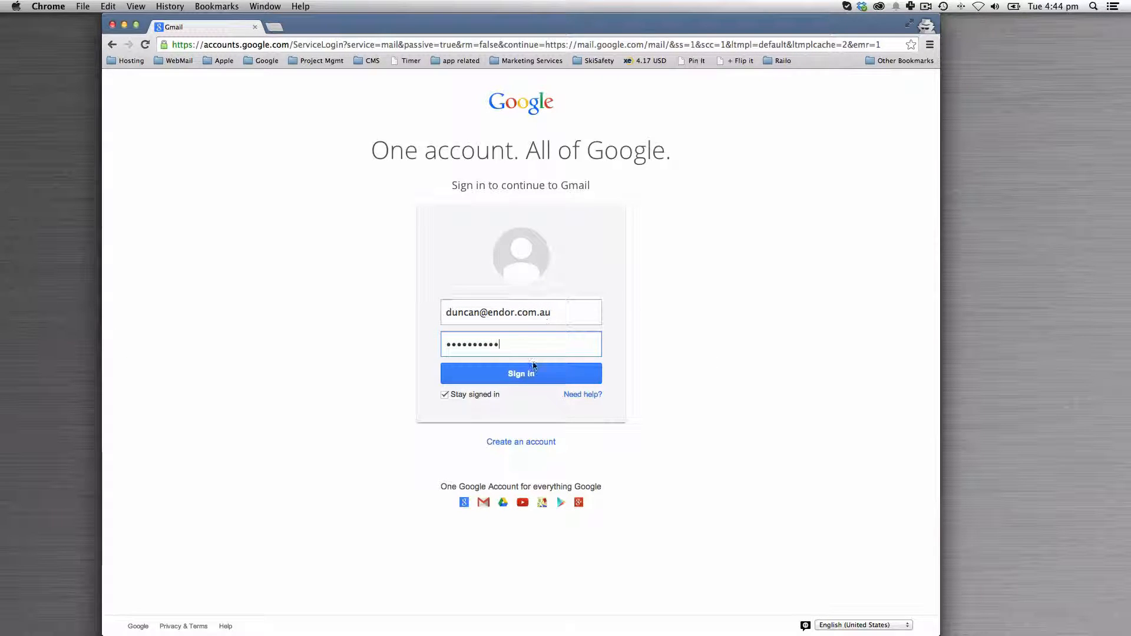
left_click(516, 374)
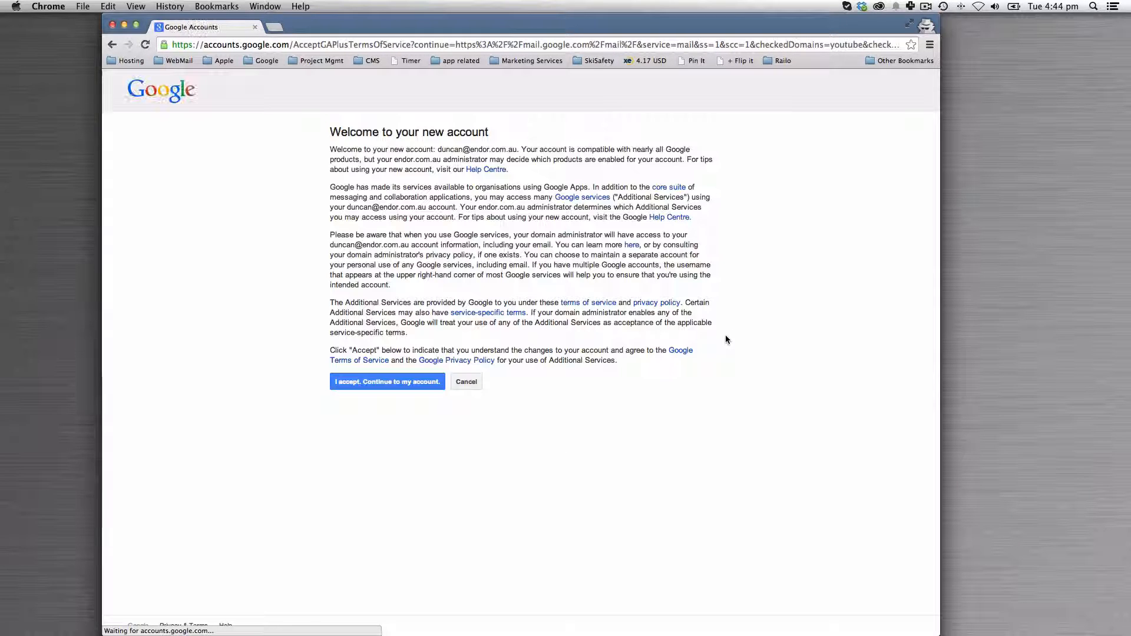
left_click(414, 386)
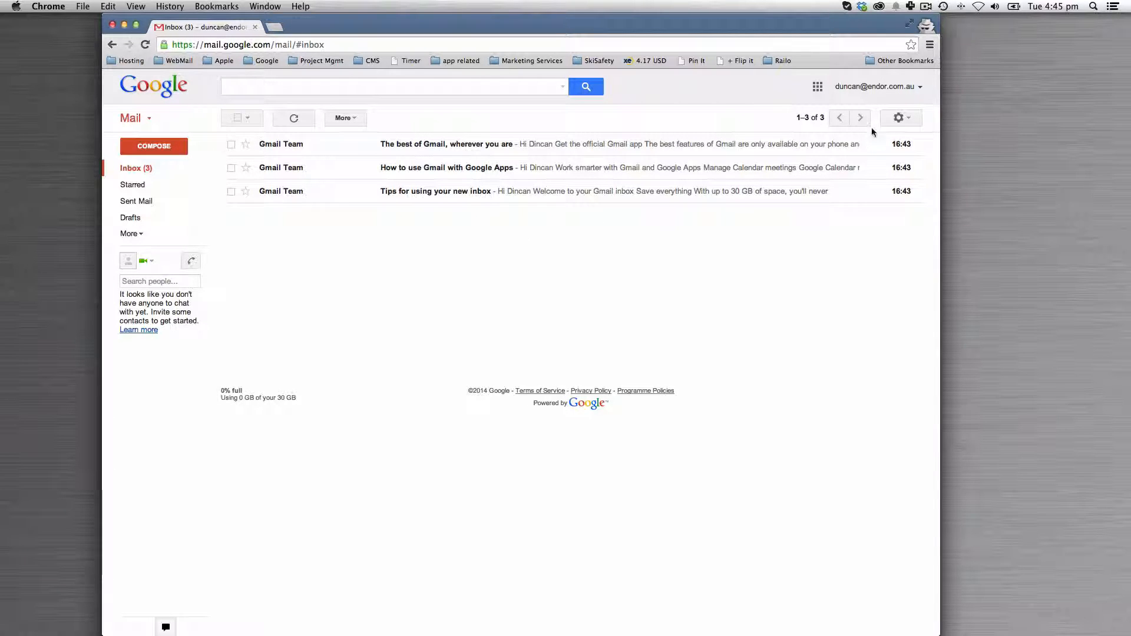
Open the full mail settings page.
left_click(900, 118)
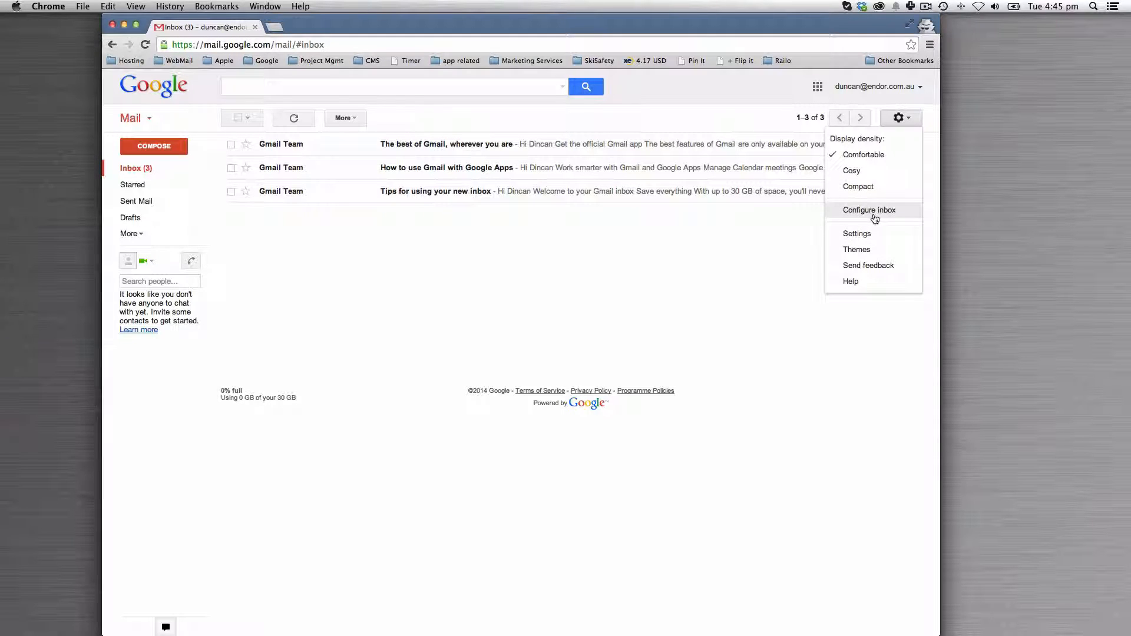
left_click(870, 234)
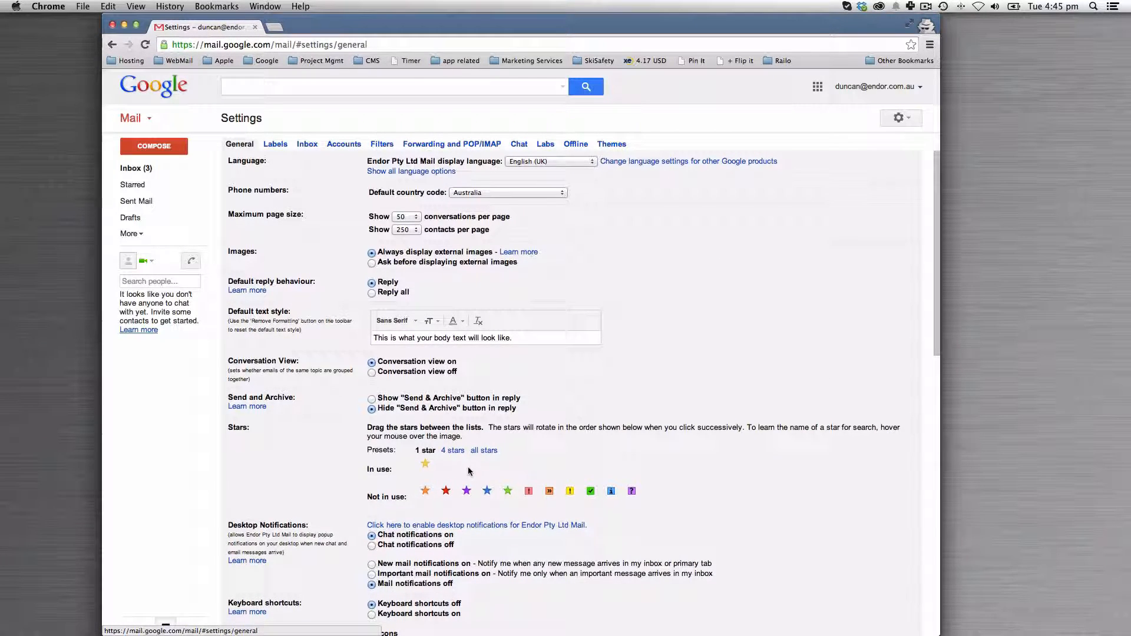
Add the red star to the stars in use and turn keyboard shortcuts on in the general settings.
scroll(465, 470, "down", 1)
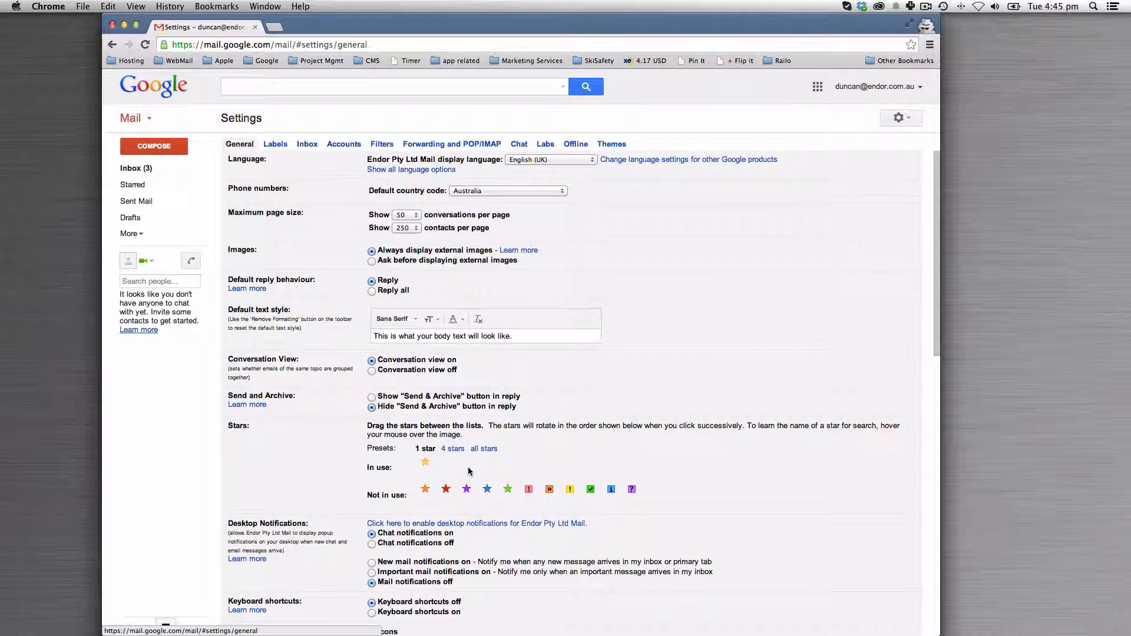
mouse_move(425, 466)
left_mouse_down()
mouse_move(448, 490)
mouse_move(446, 463)
left_mouse_up()
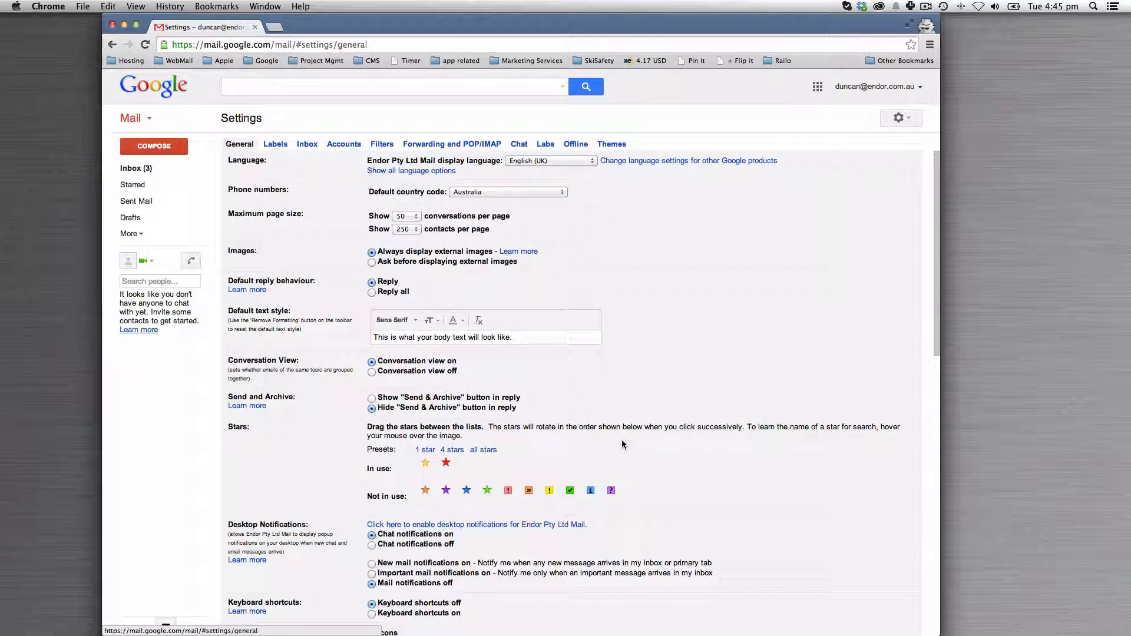
scroll(316, 465, "down", 8)
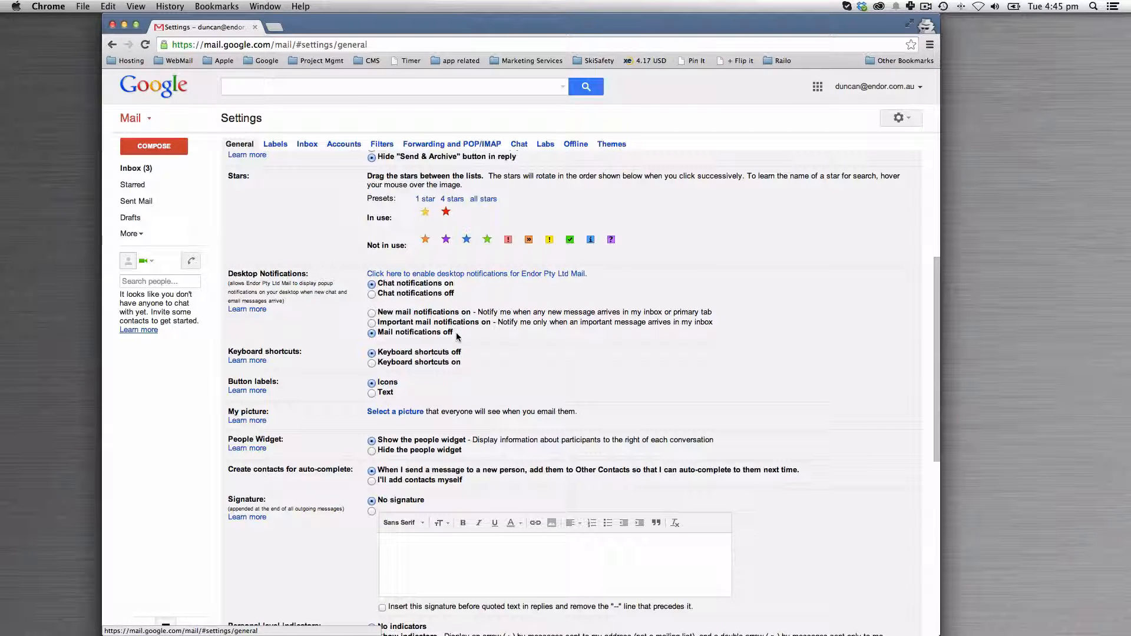
scroll(458, 336, "down", 1)
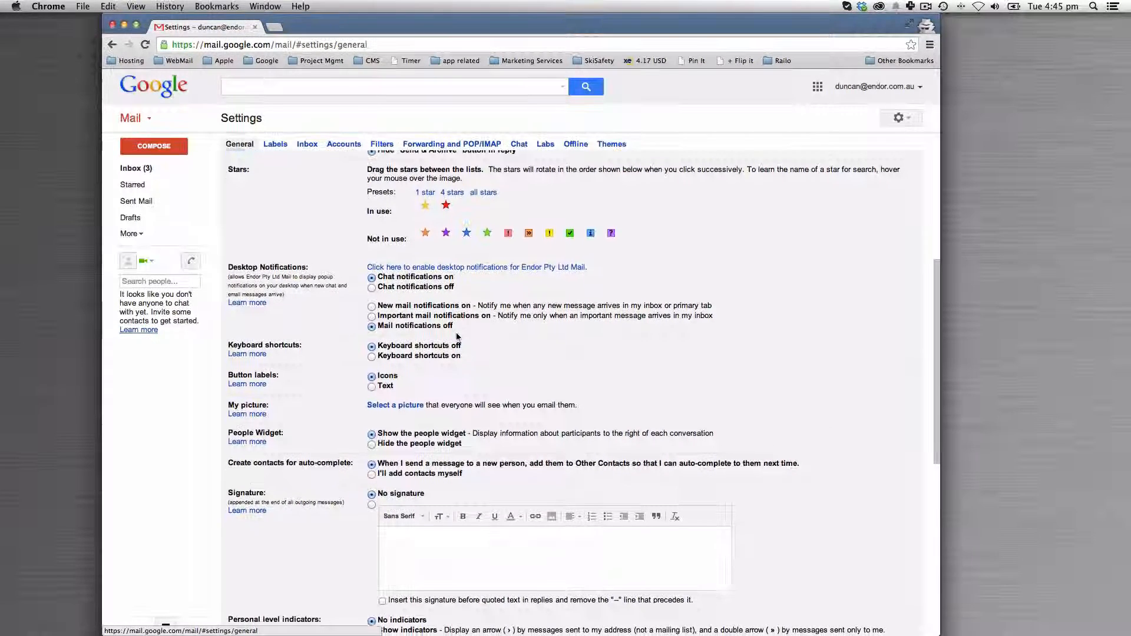
left_click(372, 337)
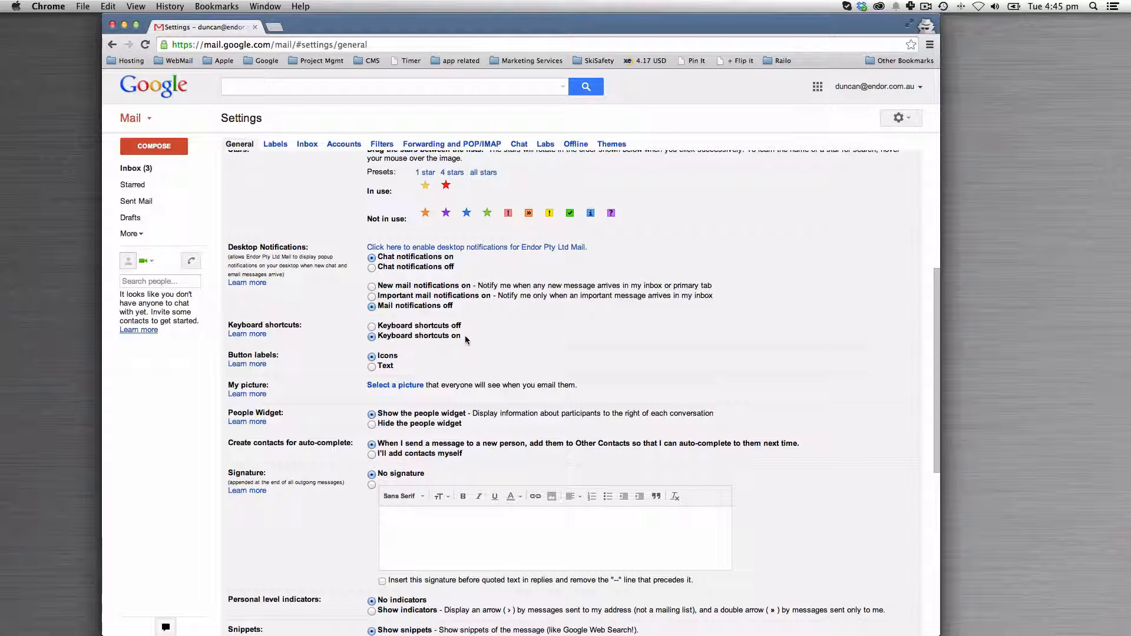
Write an email signature with "Kind Regards" on the first line and the sender's full name below a blank line.
scroll(405, 415, "down", 4)
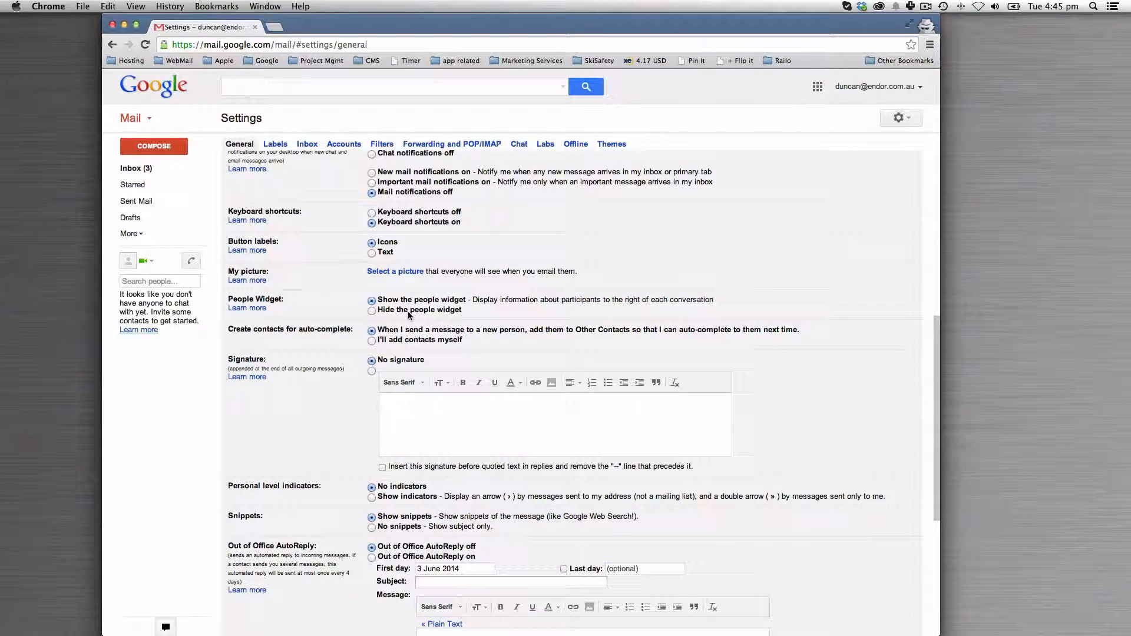
scroll(412, 315, "down", 3)
left_click(427, 325)
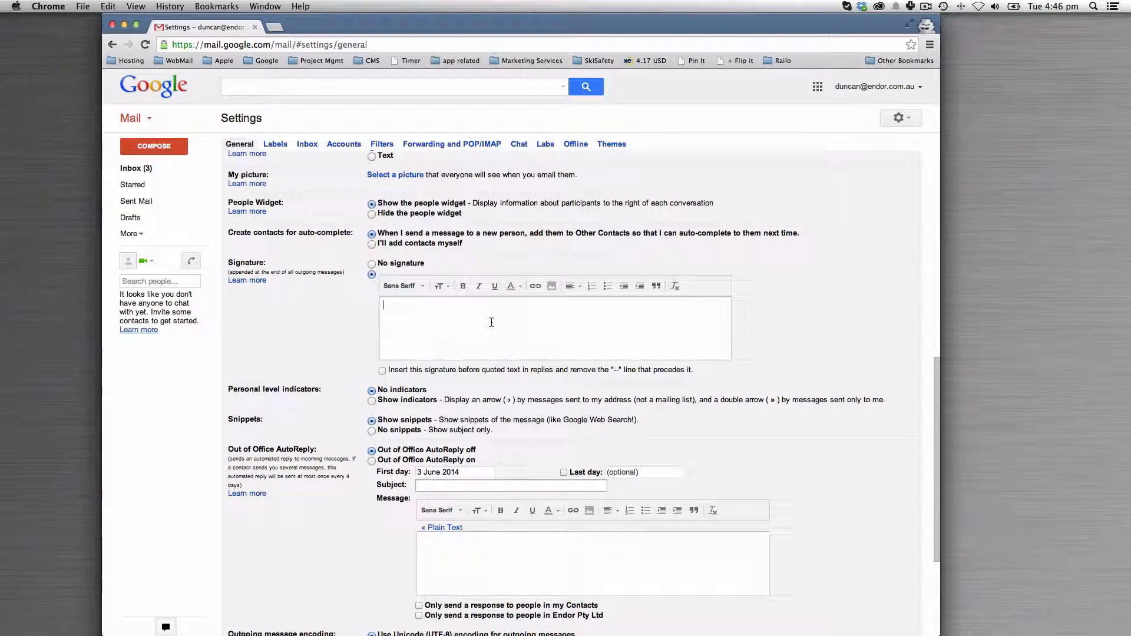
type("ncan Isaksen-Loxton")
key("Up")
key("Return")
key("Return")
key("Up")
type("Kind REgards")
key("Left")
key("Left")
key("Left")
key("Left")
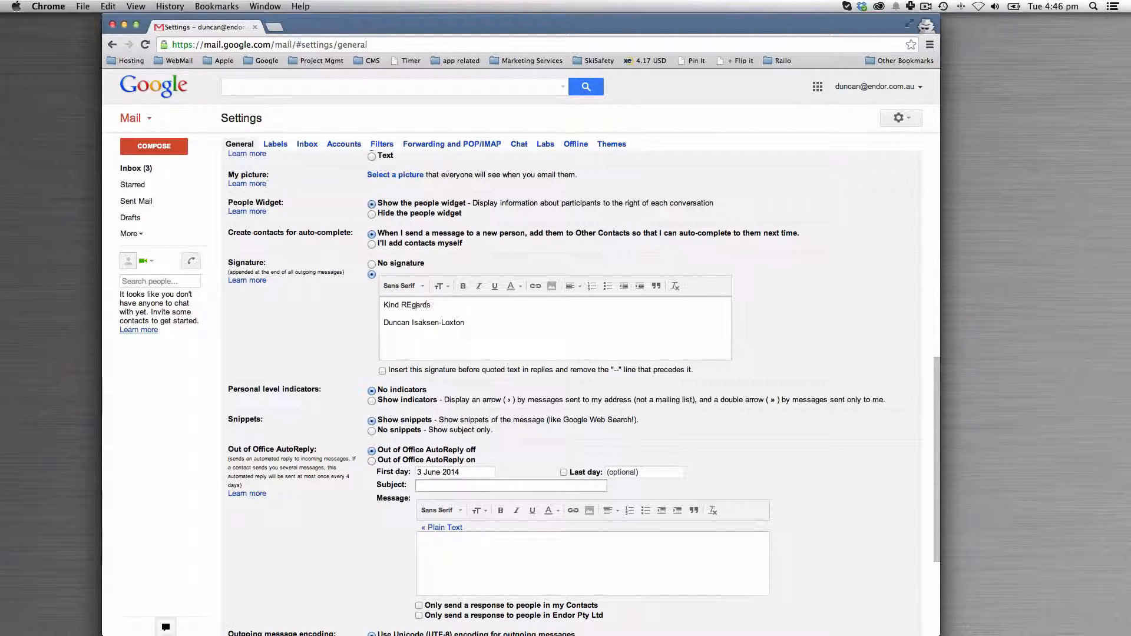
key("BackSpace")
type("e")
Examine the personal level indicators and the Out of Office AutoReply options, including who receives a response.
scroll(474, 363, "down", 2)
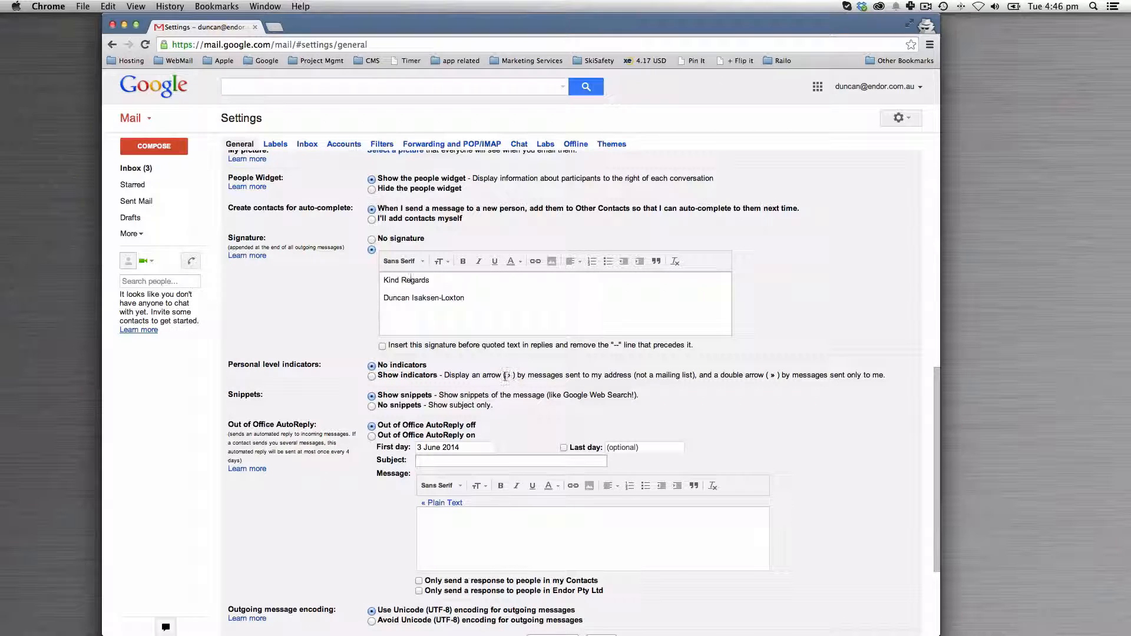
double_click(771, 376)
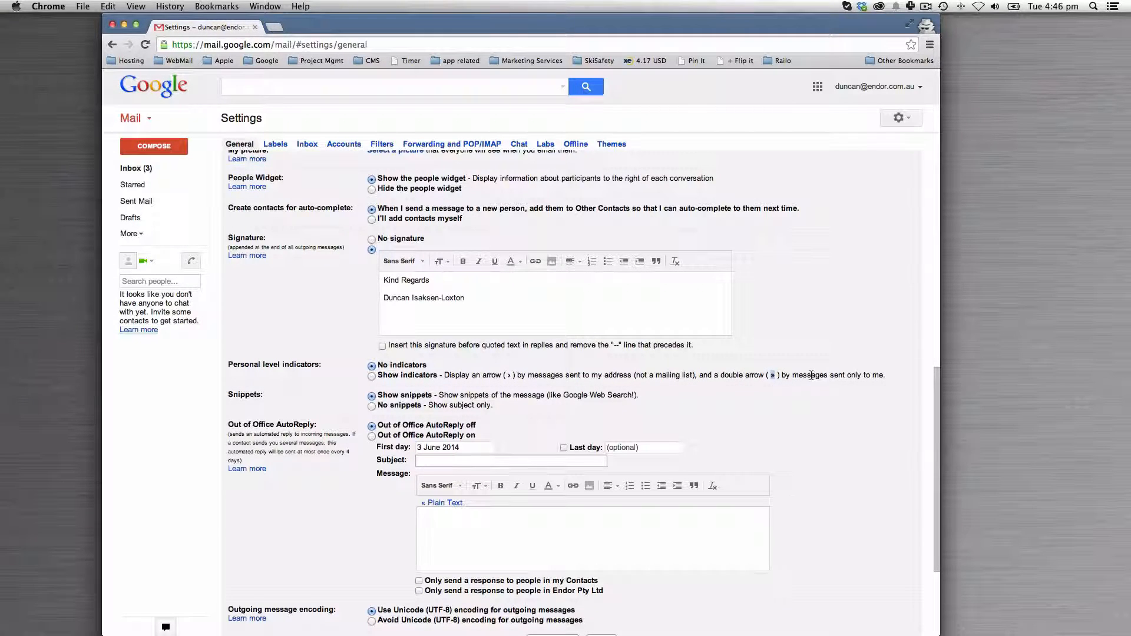
scroll(811, 377, "down", 1)
scroll(811, 379, "down", 2)
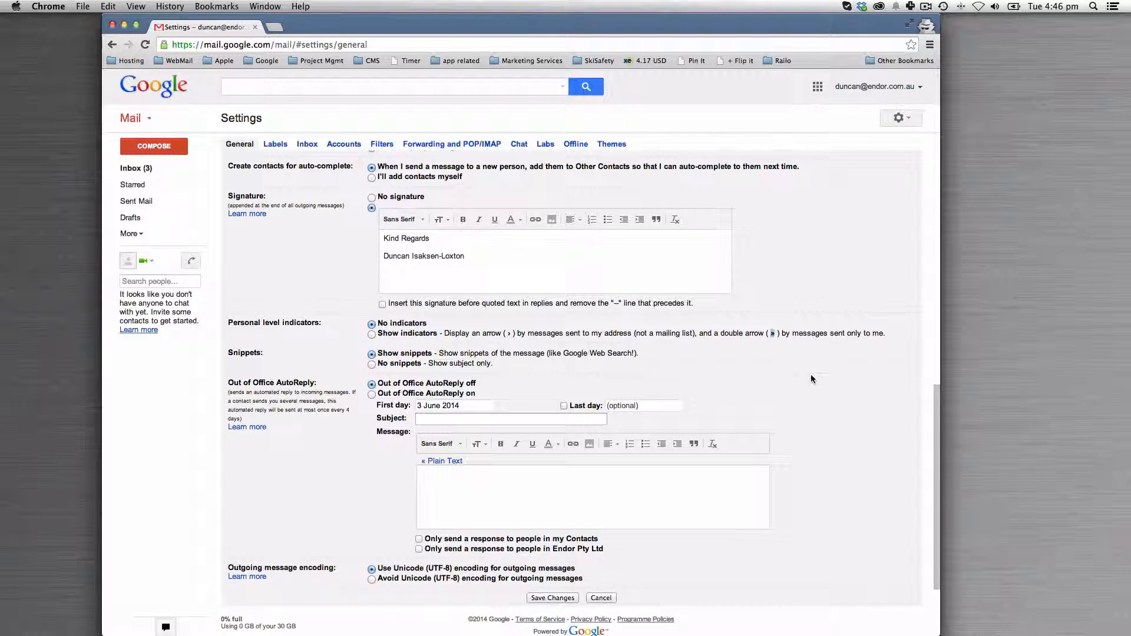
scroll(811, 378, "down", 1)
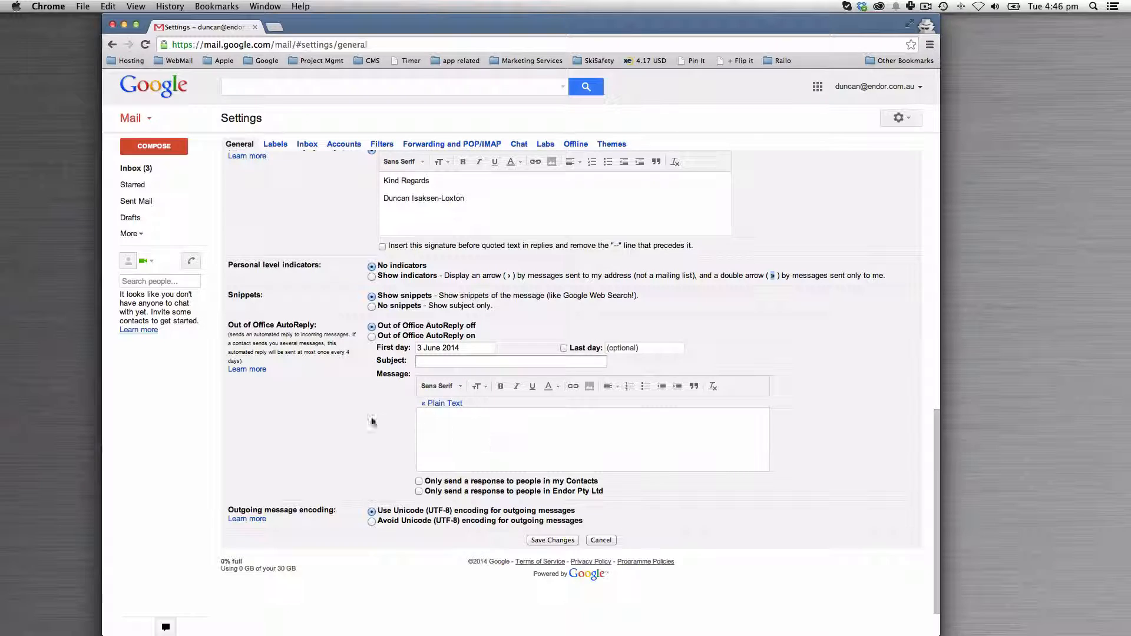
left_click_drag(599, 482, 427, 483)
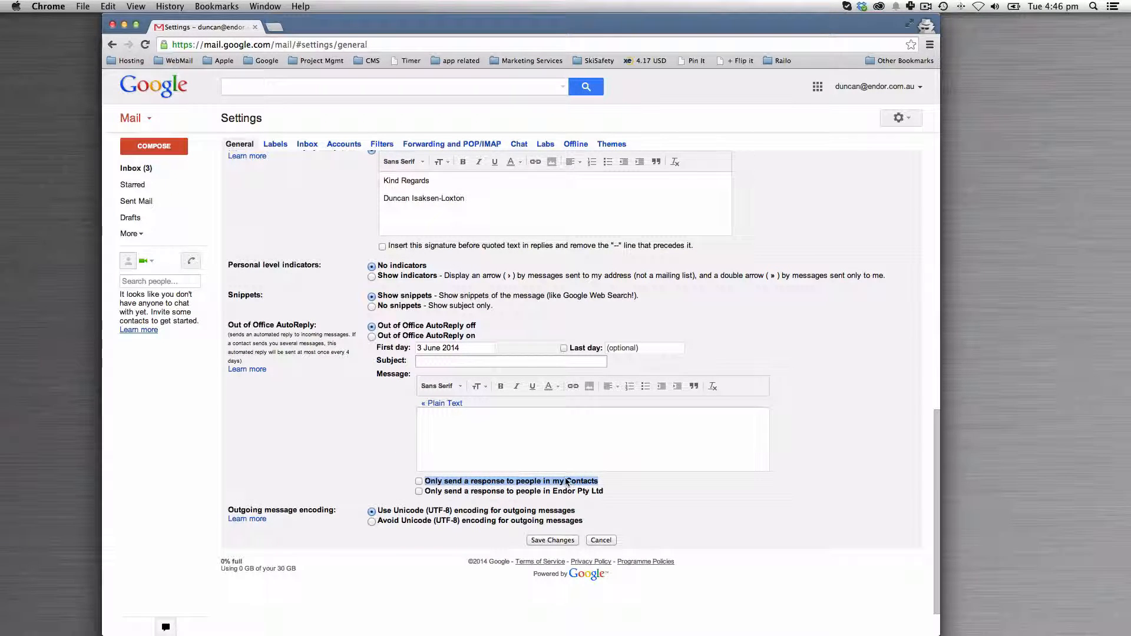
left_click_drag(602, 493, 435, 494)
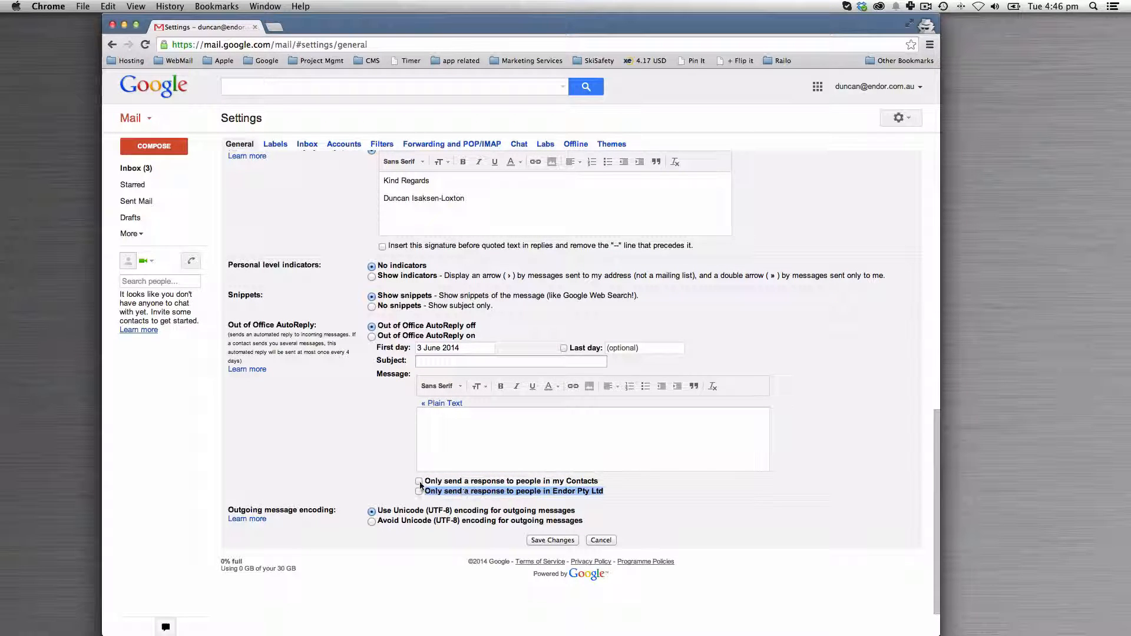
left_click(403, 447)
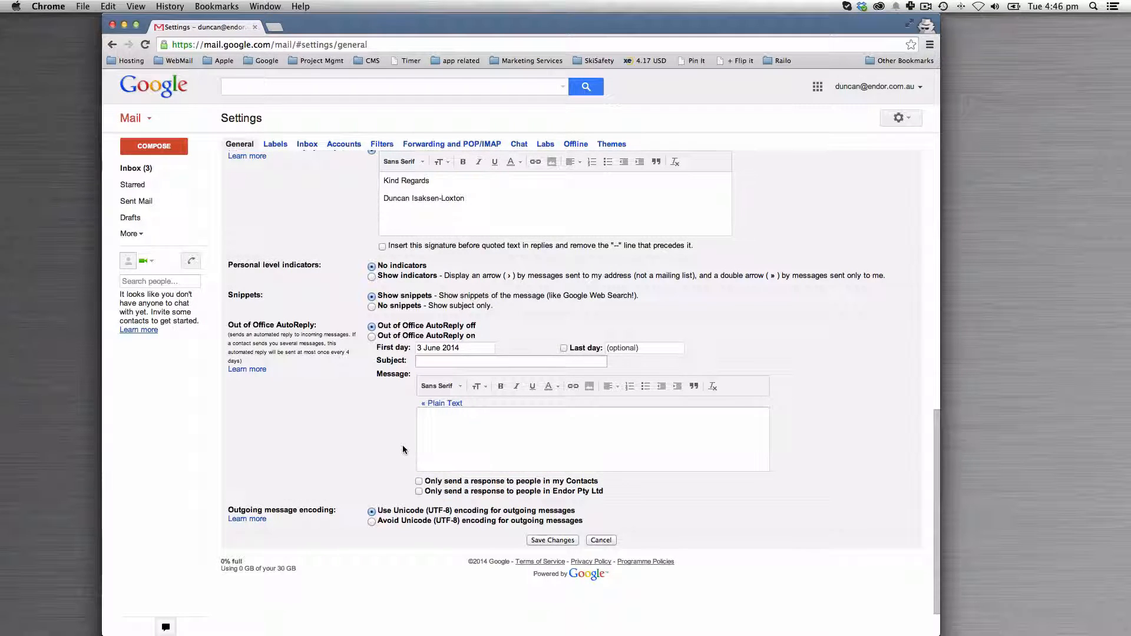
Create a new mail label named "Clients" in the label settings.
scroll(402, 444, "up", 20)
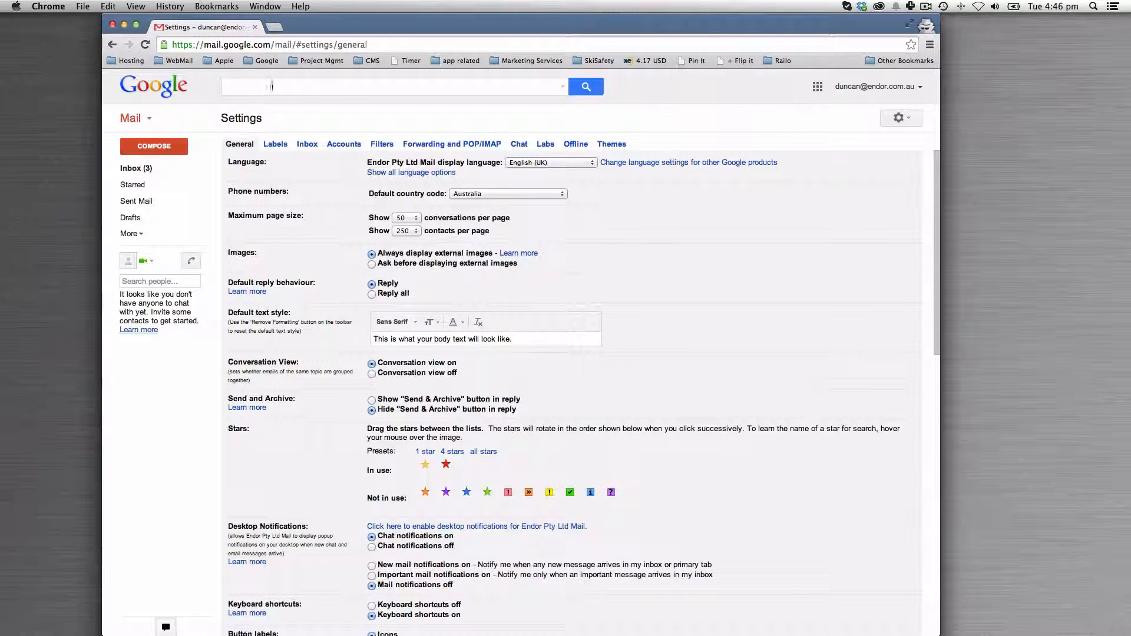
left_click(272, 146)
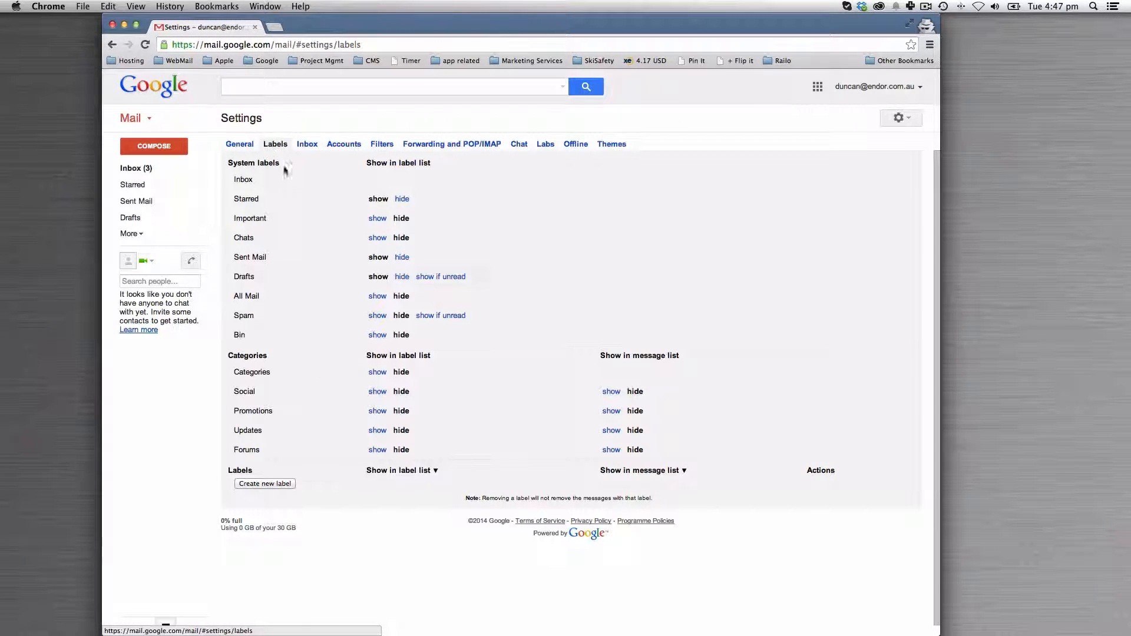
left_click(265, 482)
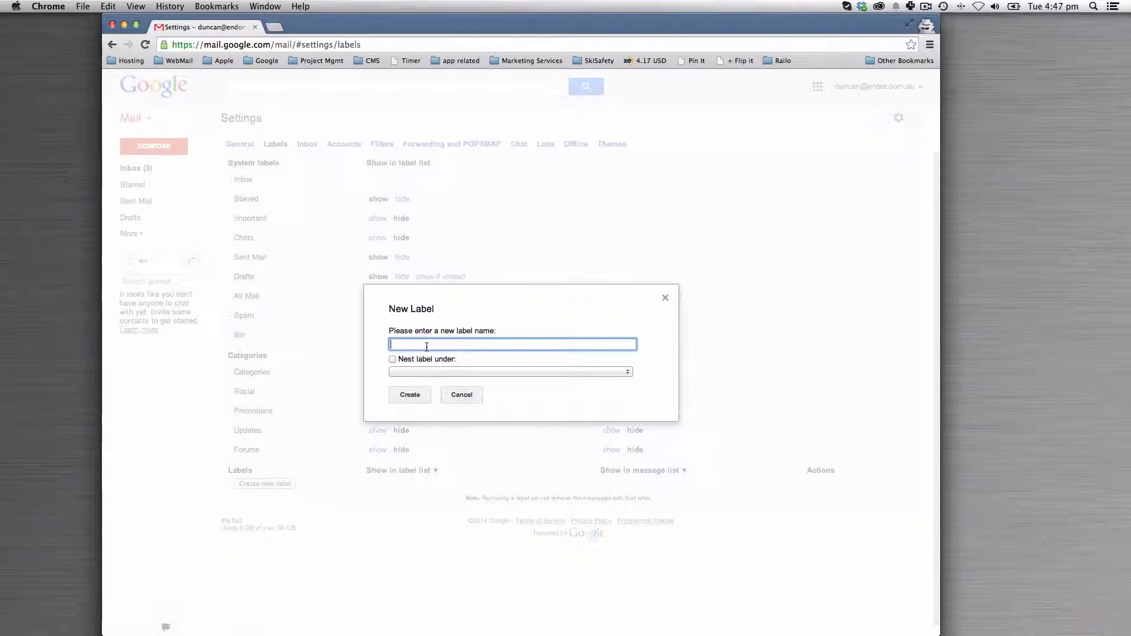
type("Clients")
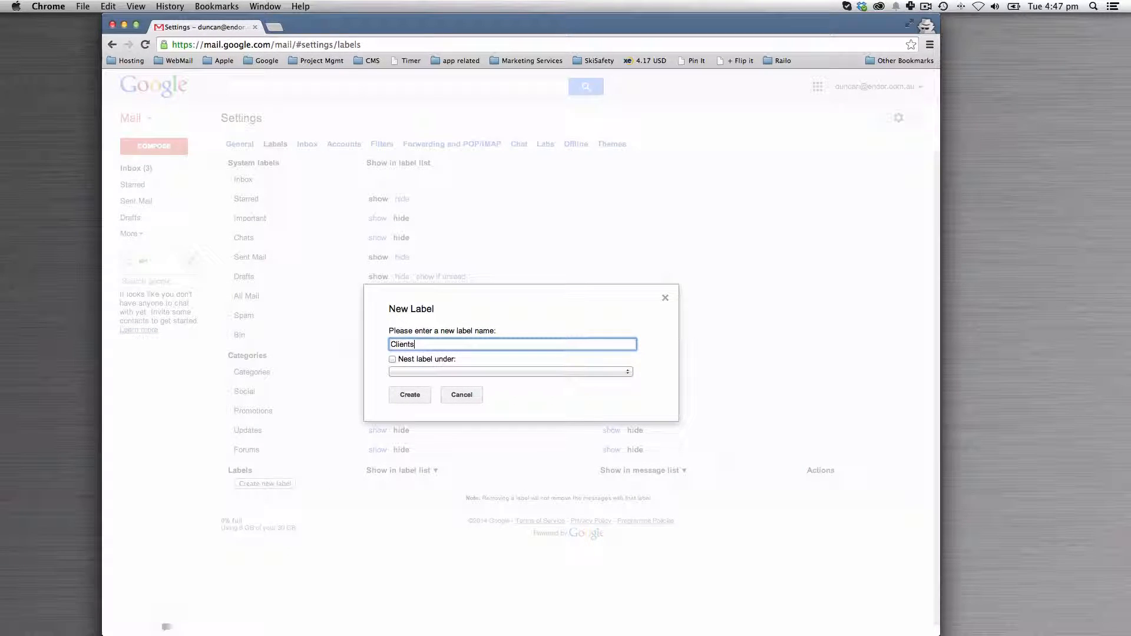
left_click(410, 398)
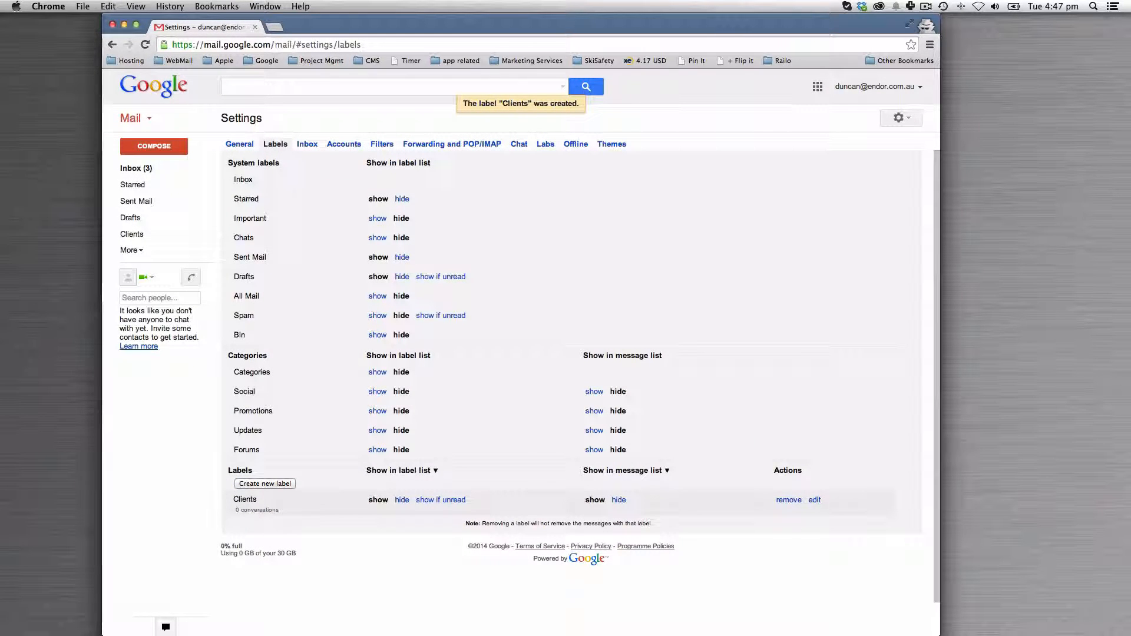
Create a second label named "To Process" and return to the inbox, discarding the unsaved settings changes.
left_click(267, 484)
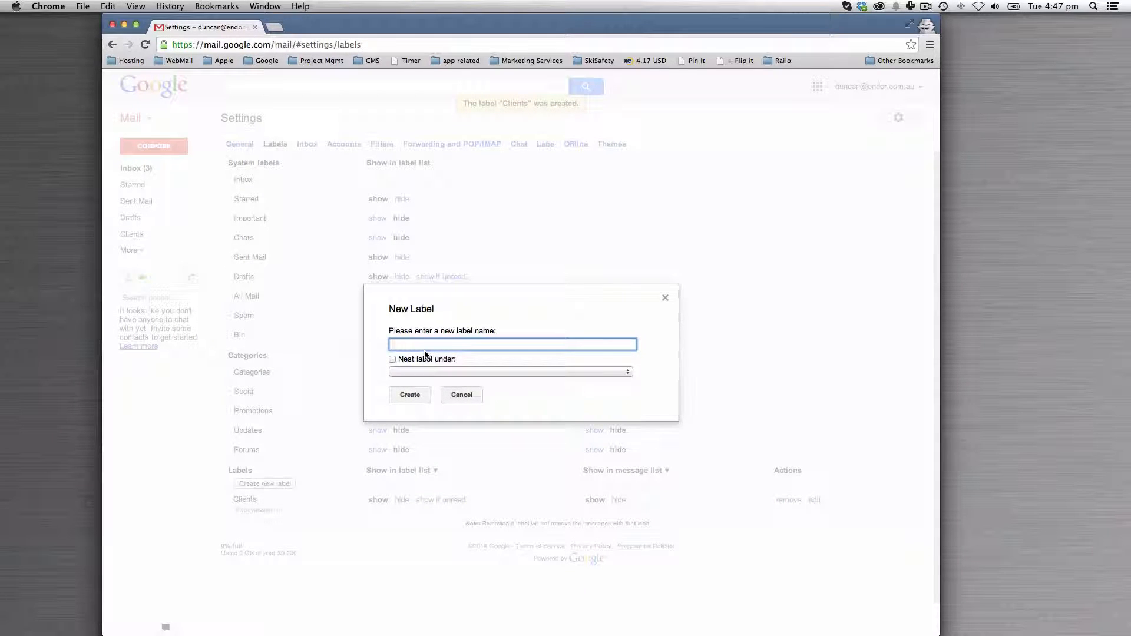
type("Process")
left_click(410, 394)
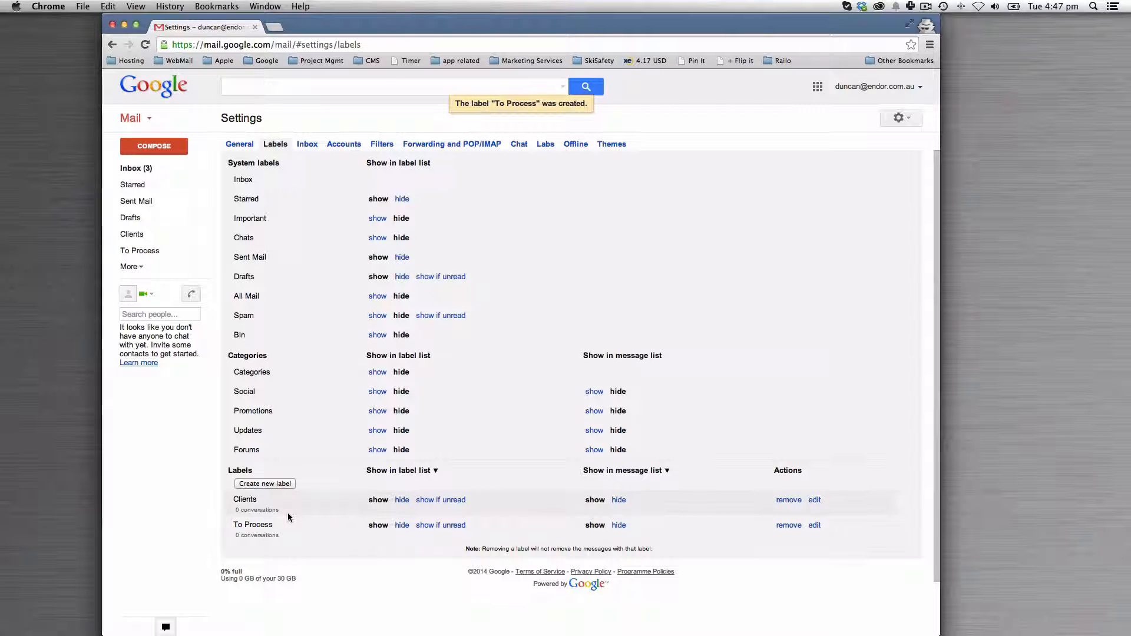
left_click(141, 169)
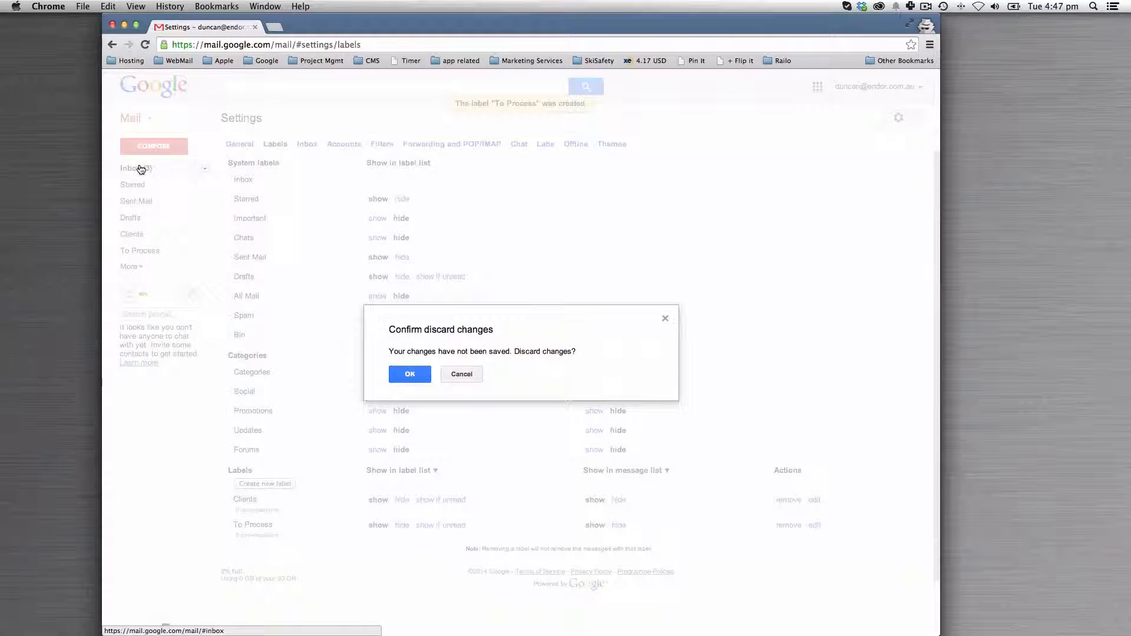
left_click(409, 373)
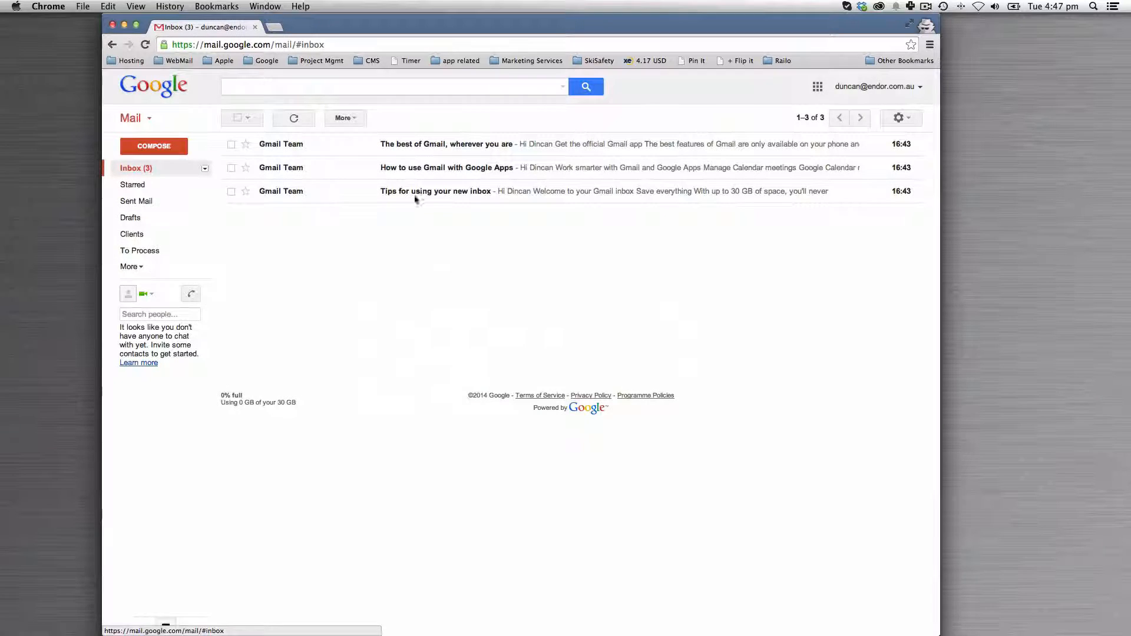
Label the message "The best of Gmail, wherever you are" as Clients and To Process, and mark it as unread.
left_click(322, 145)
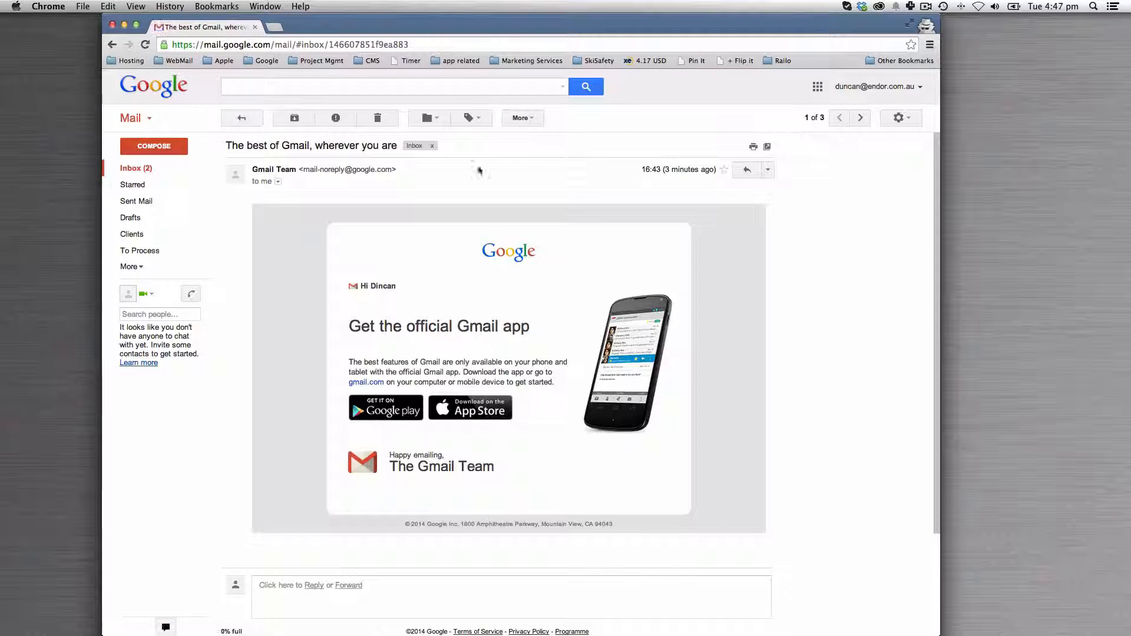
left_click(473, 118)
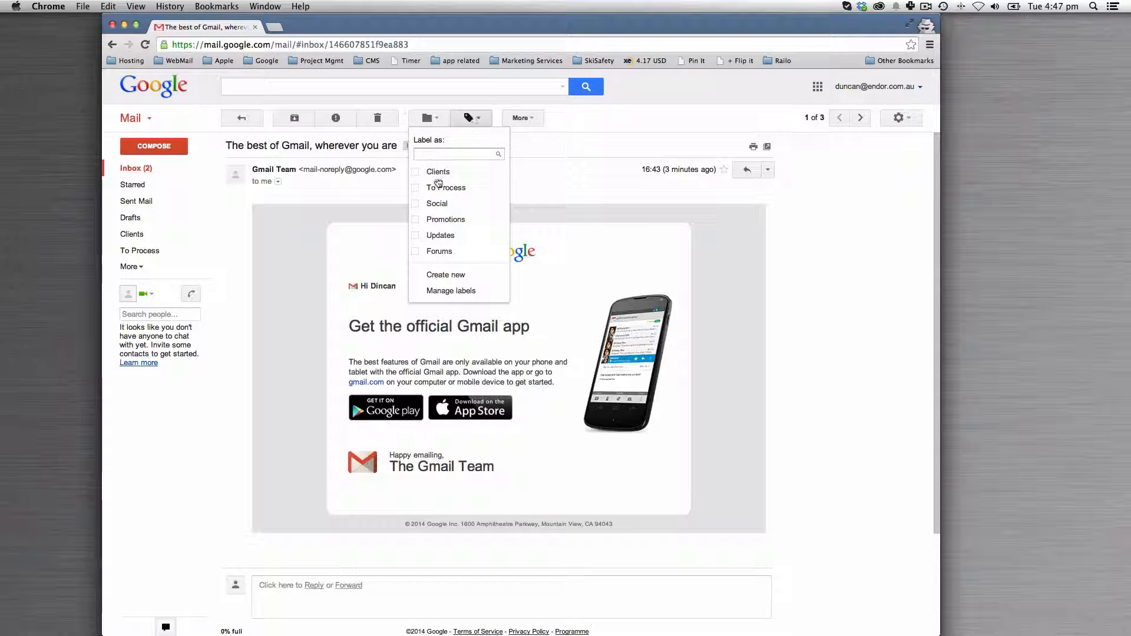
left_click(417, 173)
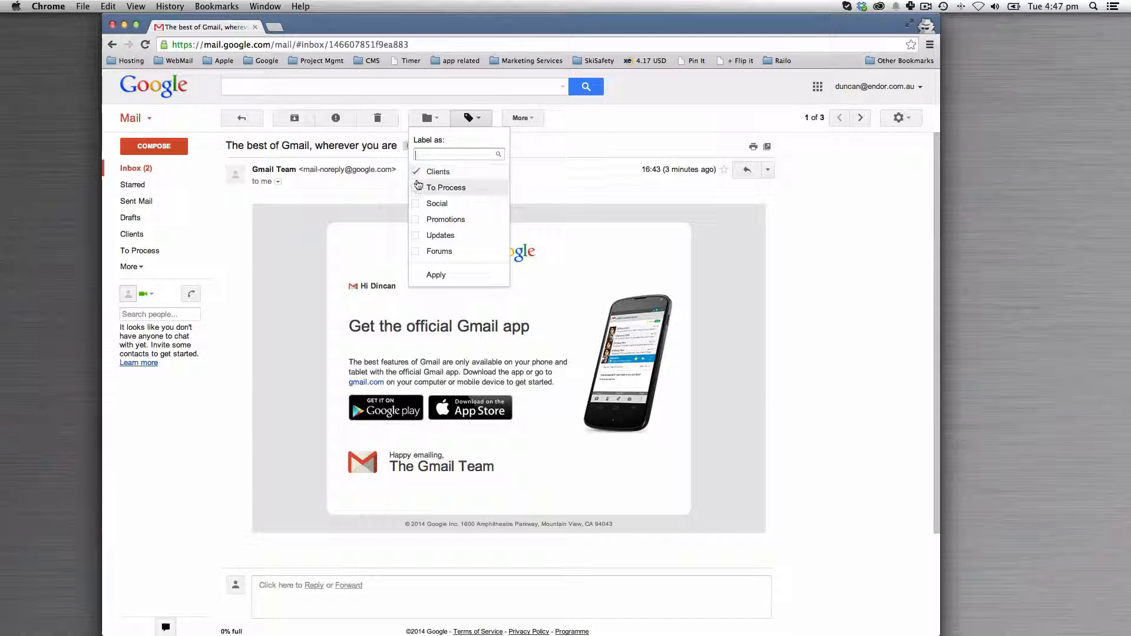
left_click(416, 188)
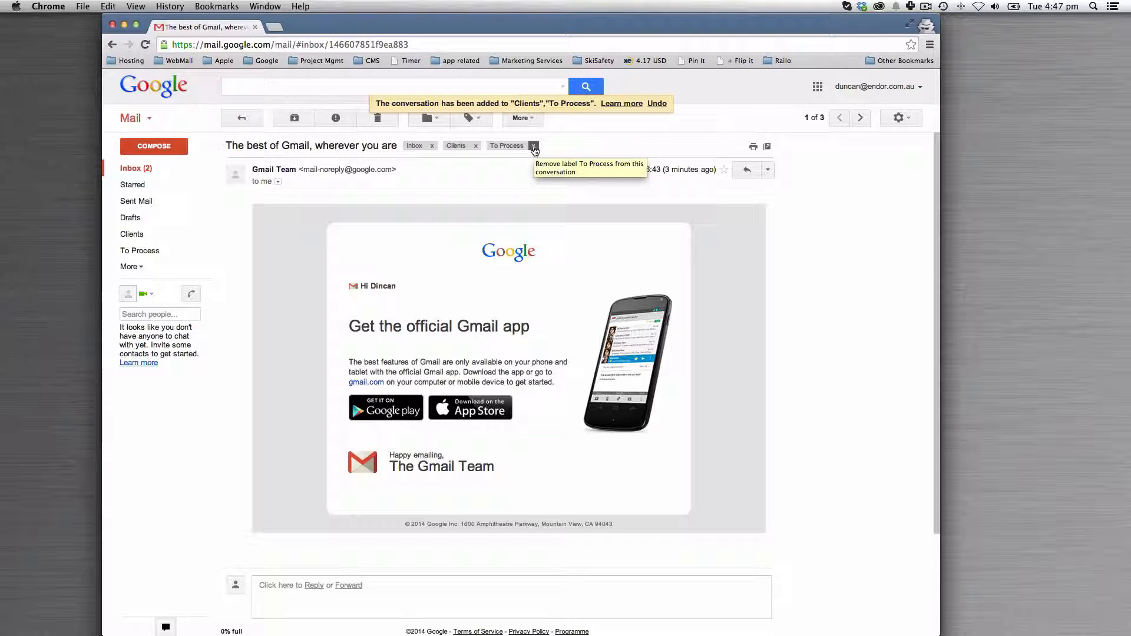
left_click(768, 170)
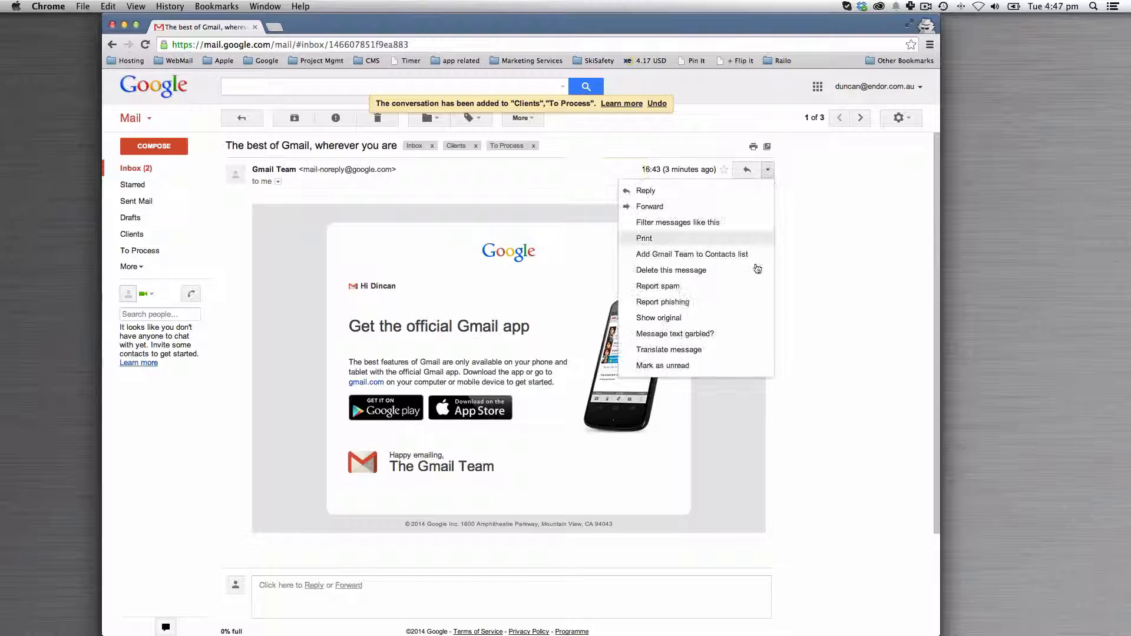
left_click(677, 367)
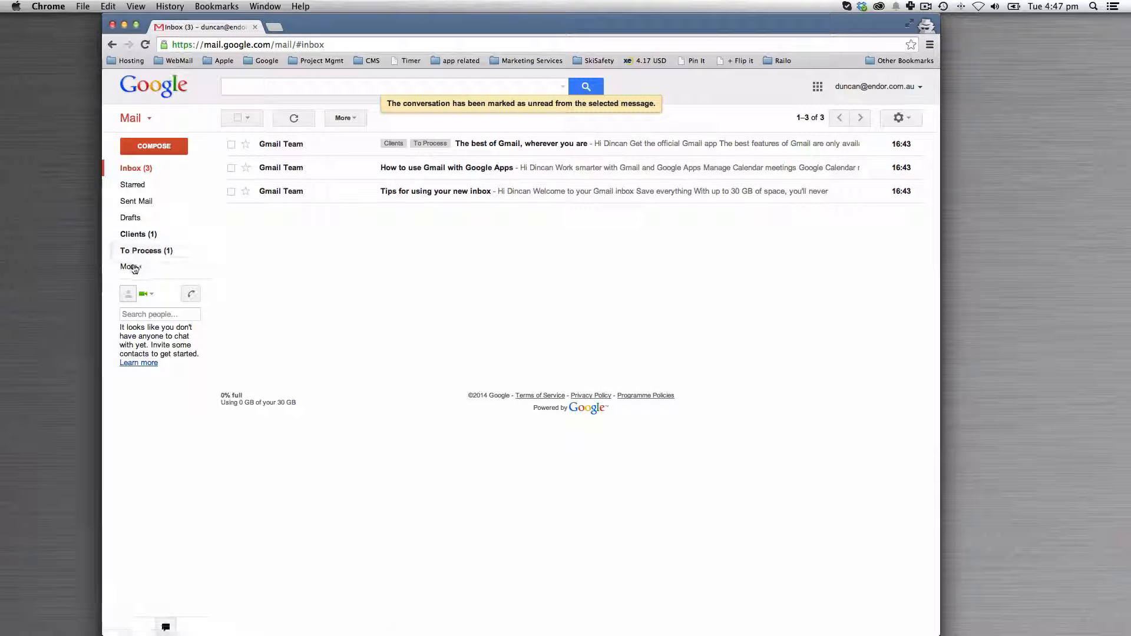
Give the Clients label a red-orange colour and view the messages filed under Clients and To Process.
left_click(136, 268)
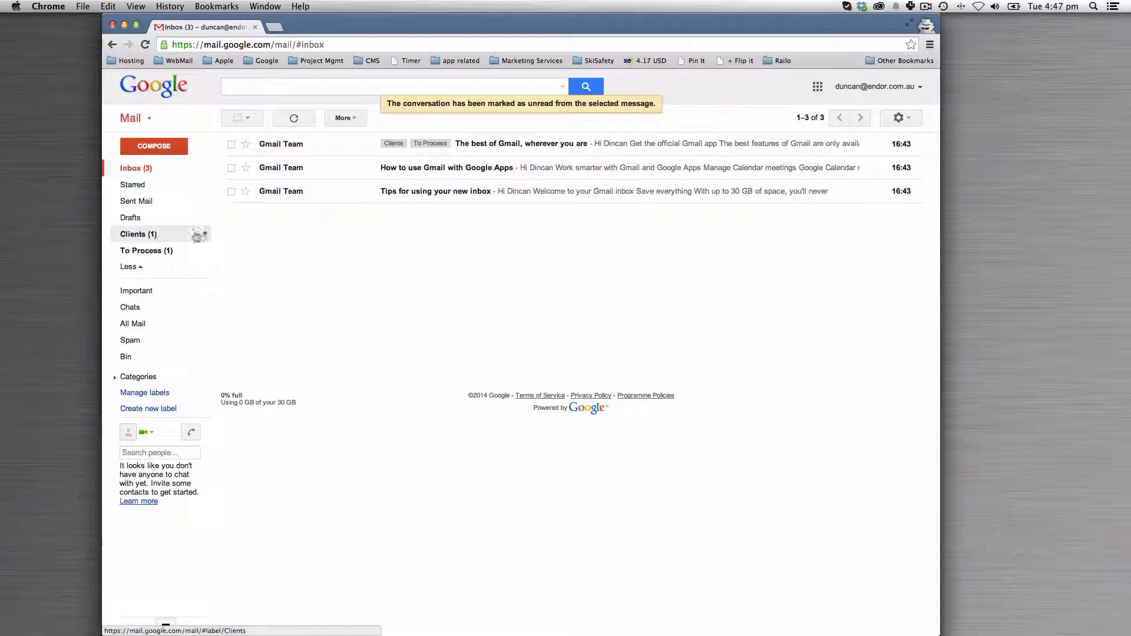
left_click(206, 235)
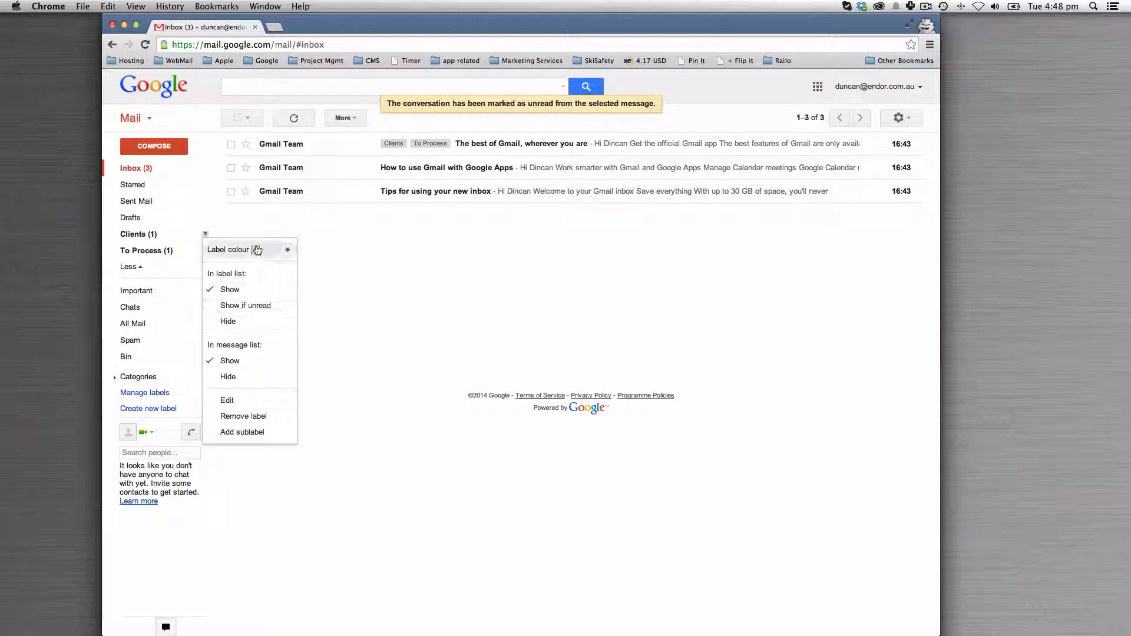
mouse_move(277, 249)
left_click(374, 279)
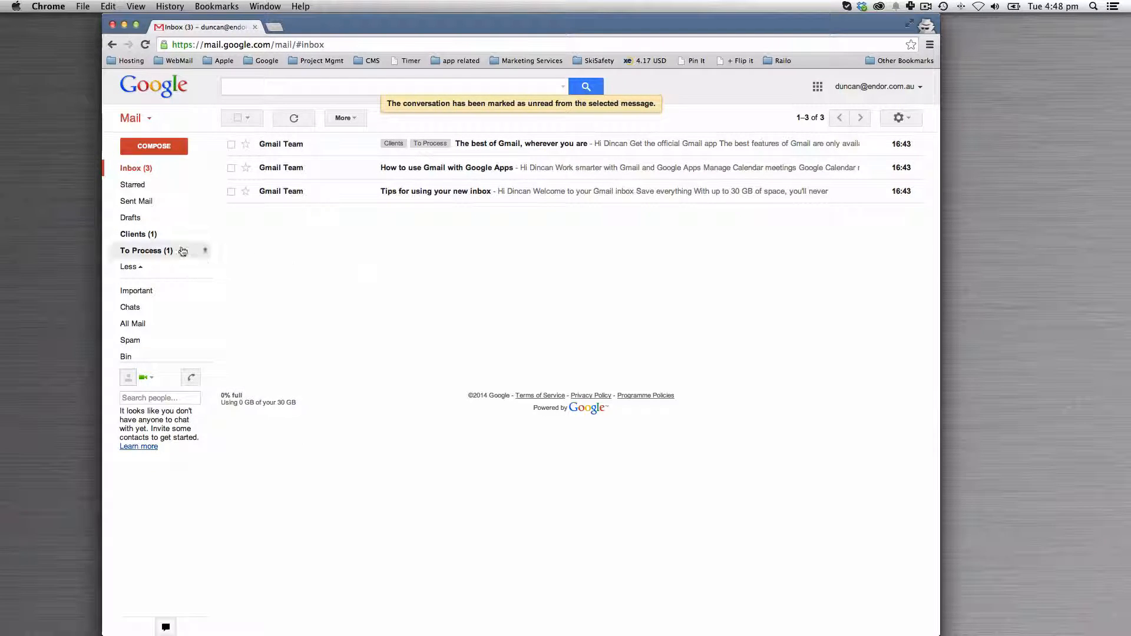
left_click(139, 235)
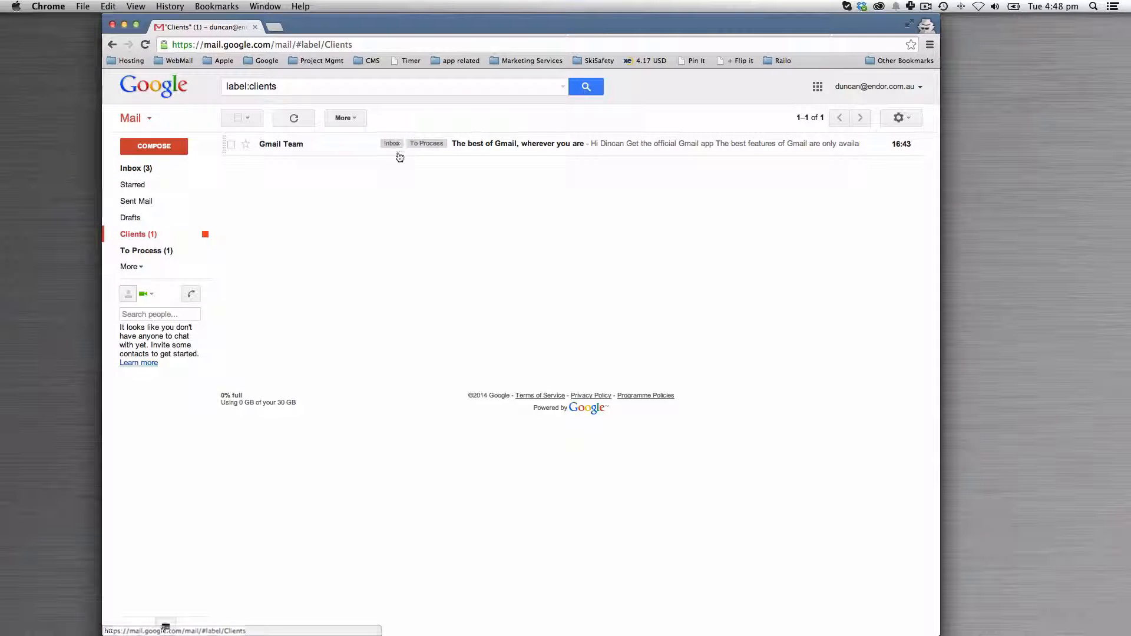
left_click(141, 251)
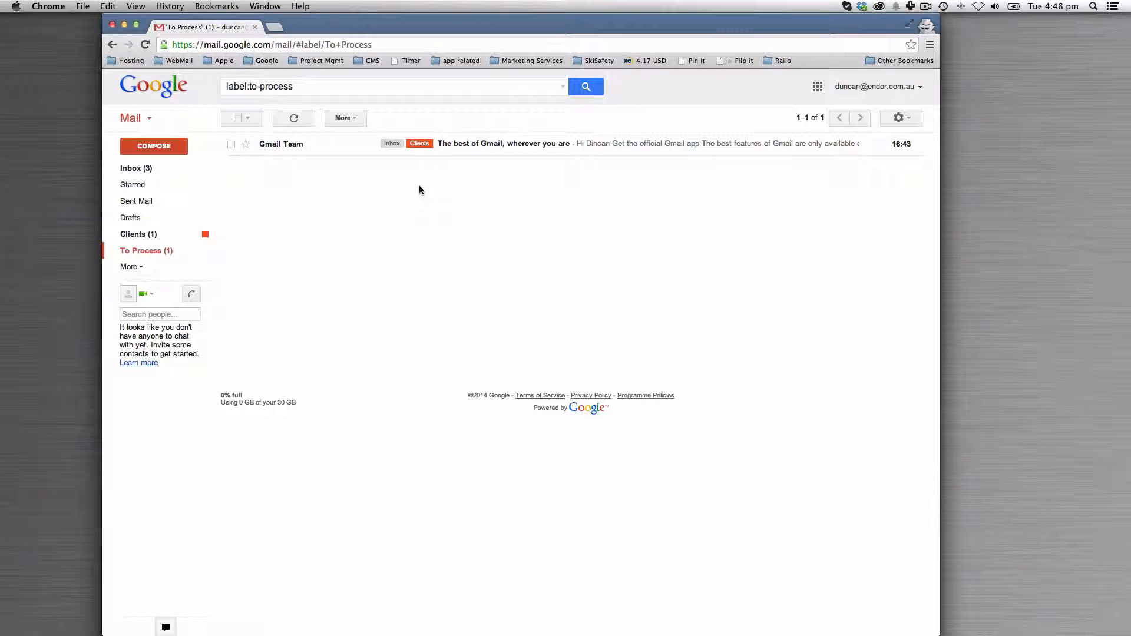
Set the inbox type to Unread first in the inbox settings and customise its sections in Priority Inbox.
left_click(907, 119)
left_click(861, 234)
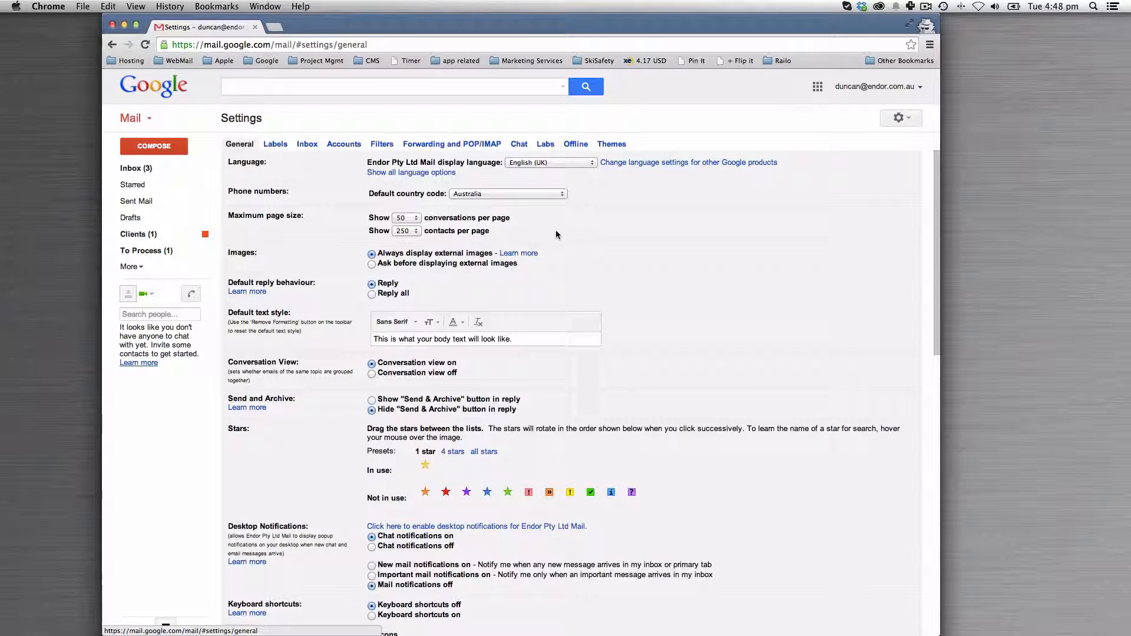
left_click(307, 144)
left_click(389, 162)
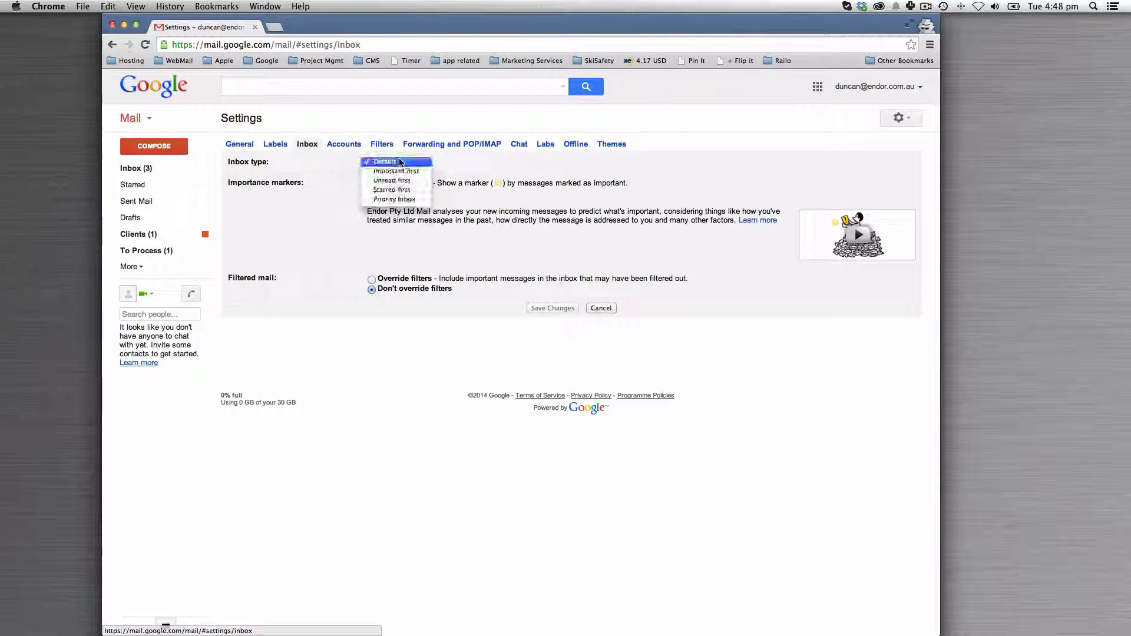
left_click(404, 180)
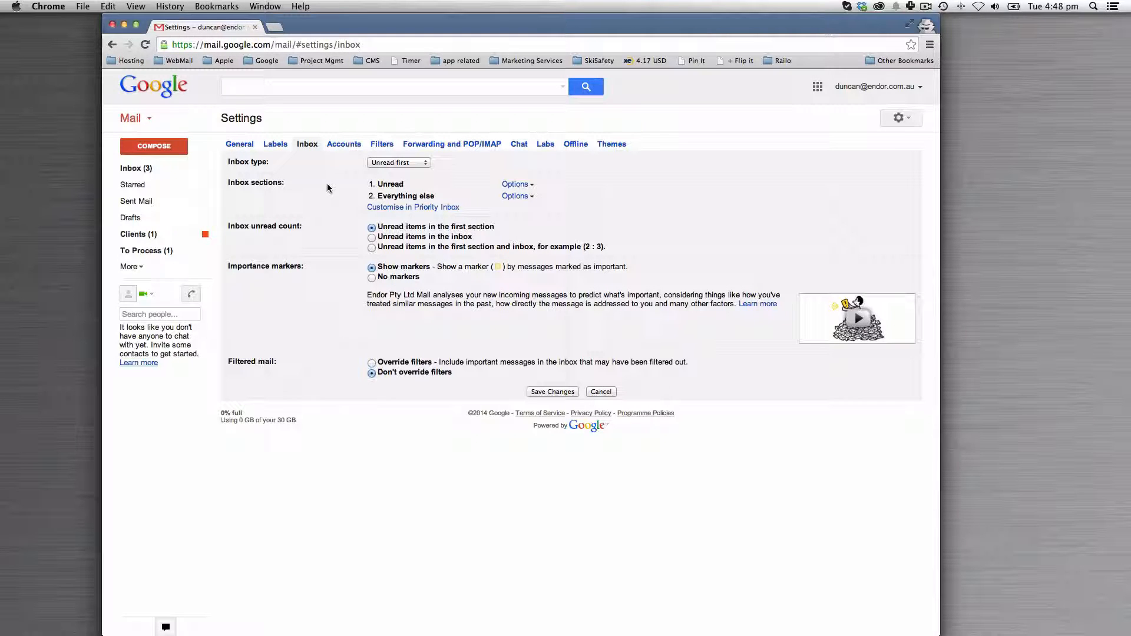
left_click_drag(377, 196, 428, 198)
left_click(430, 208)
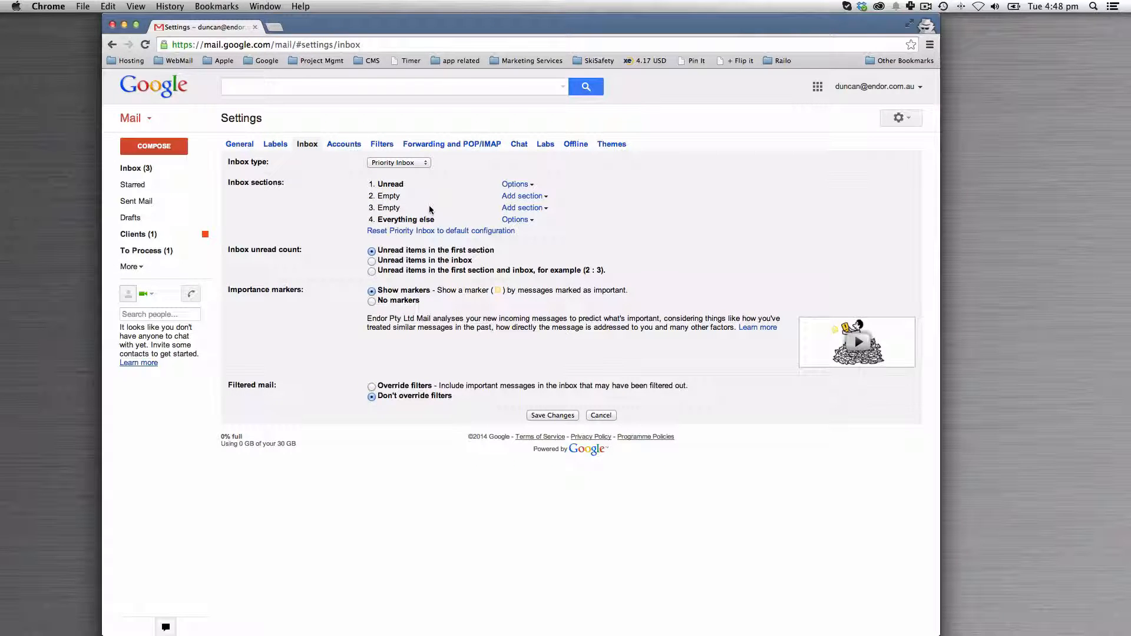
Add Important as the second inbox section and replace it with Starred.
left_click(504, 195)
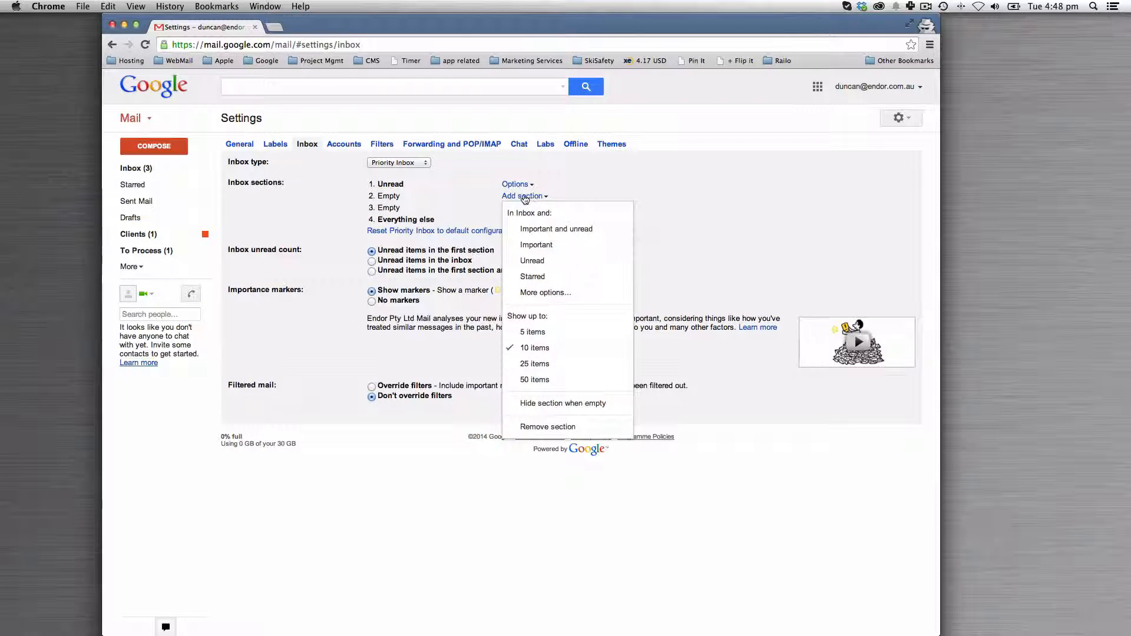
left_click(539, 246)
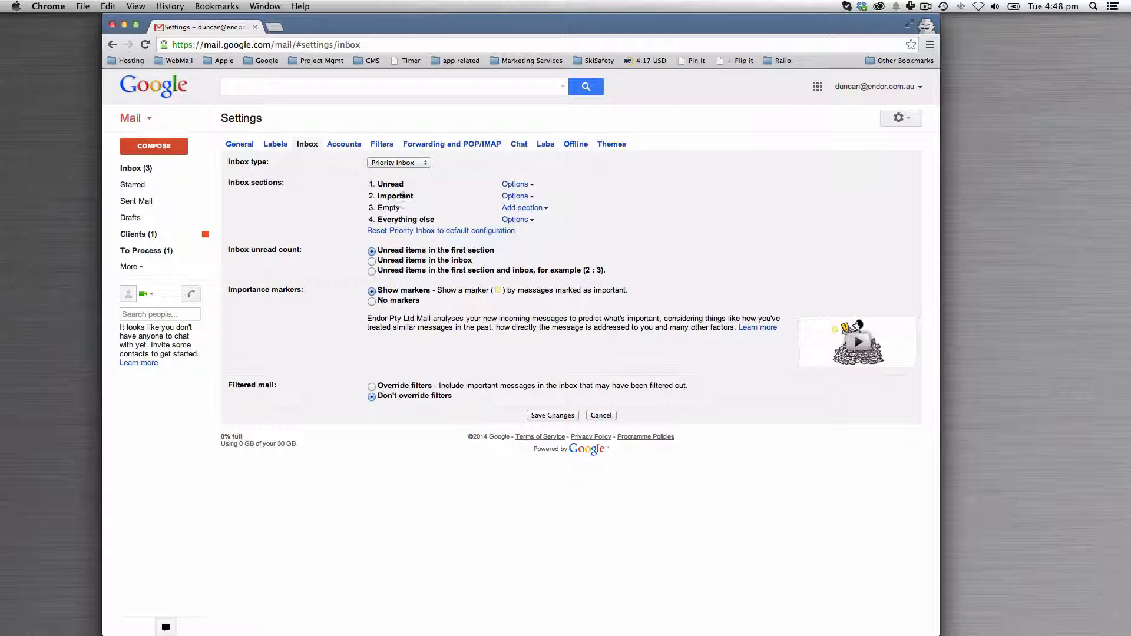
left_click(515, 196)
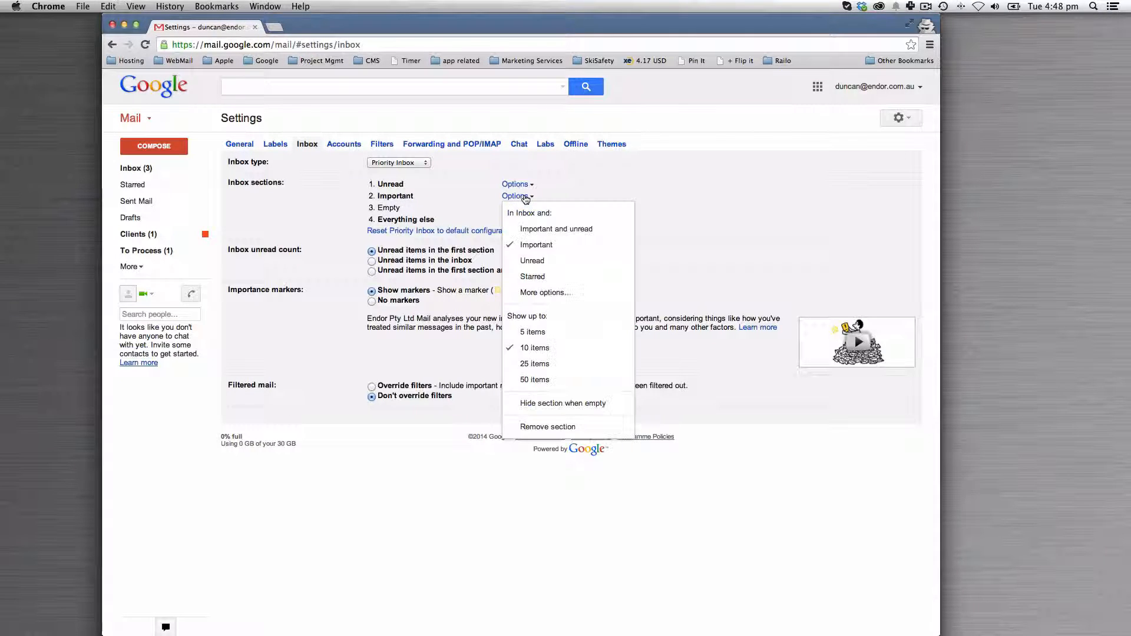
left_click(533, 276)
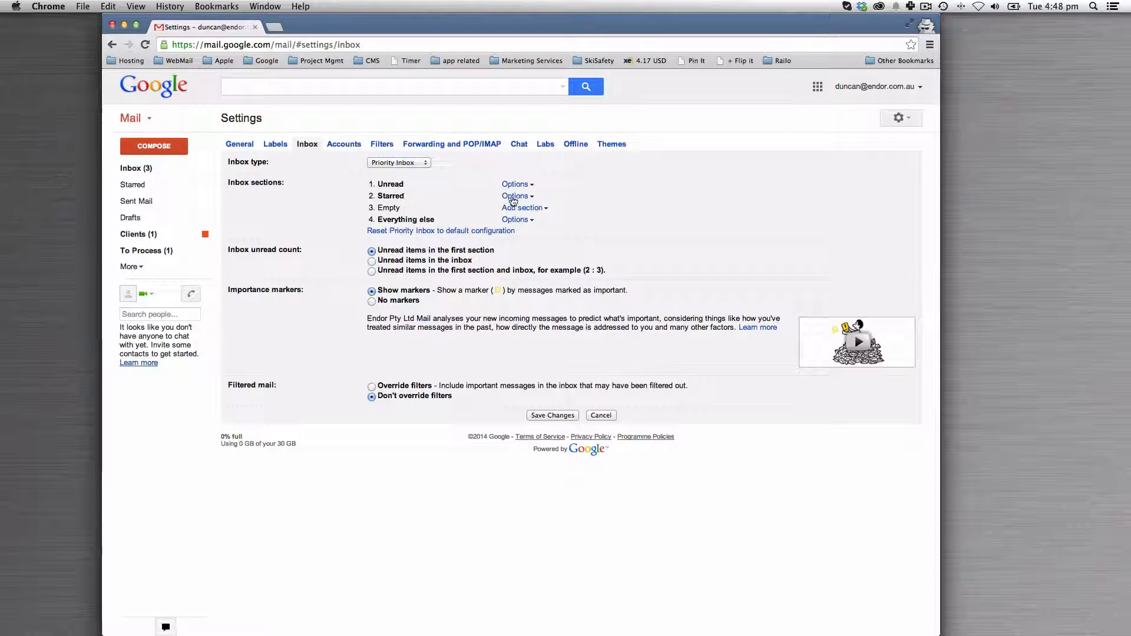
Turn off importance markers, save the inbox settings and return to the inbox.
left_click(372, 302)
left_click_drag(377, 252, 491, 254)
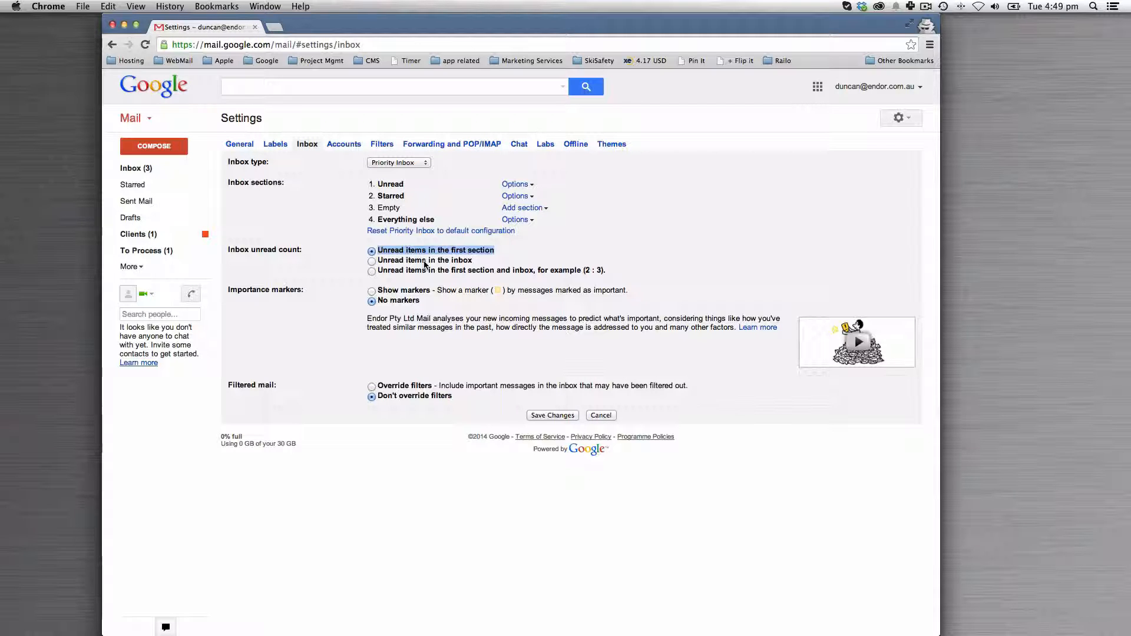
left_click(552, 415)
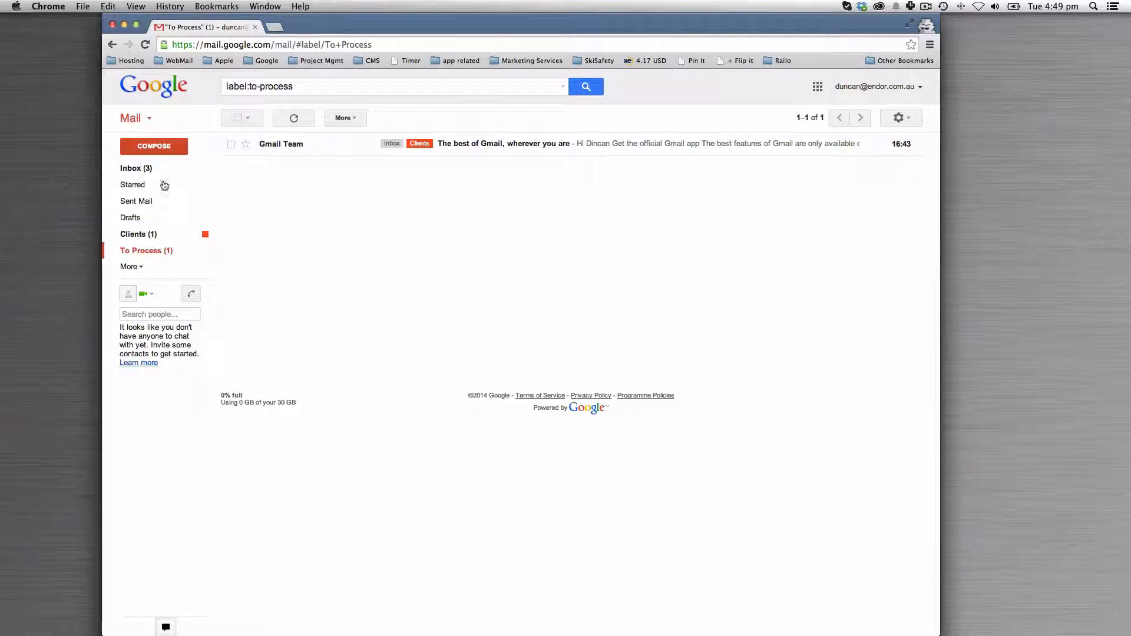
left_click(147, 170)
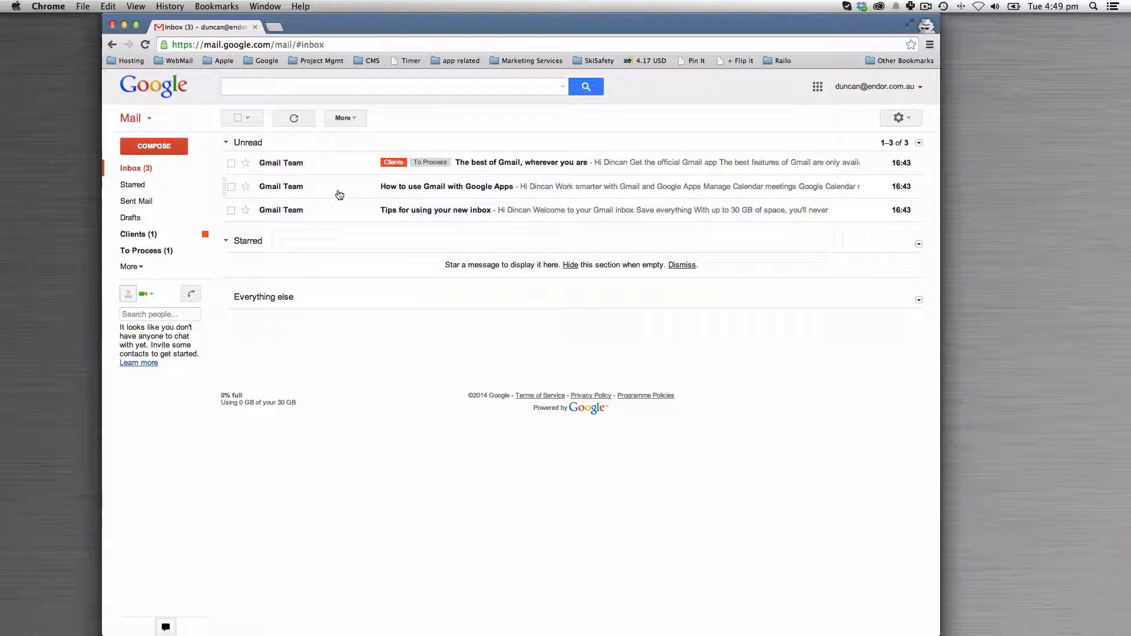
Star the message "How to use Gmail with Google Apps", open it to mark it as read, and reload the inbox.
left_click(246, 186)
left_click(426, 187)
left_click(241, 118)
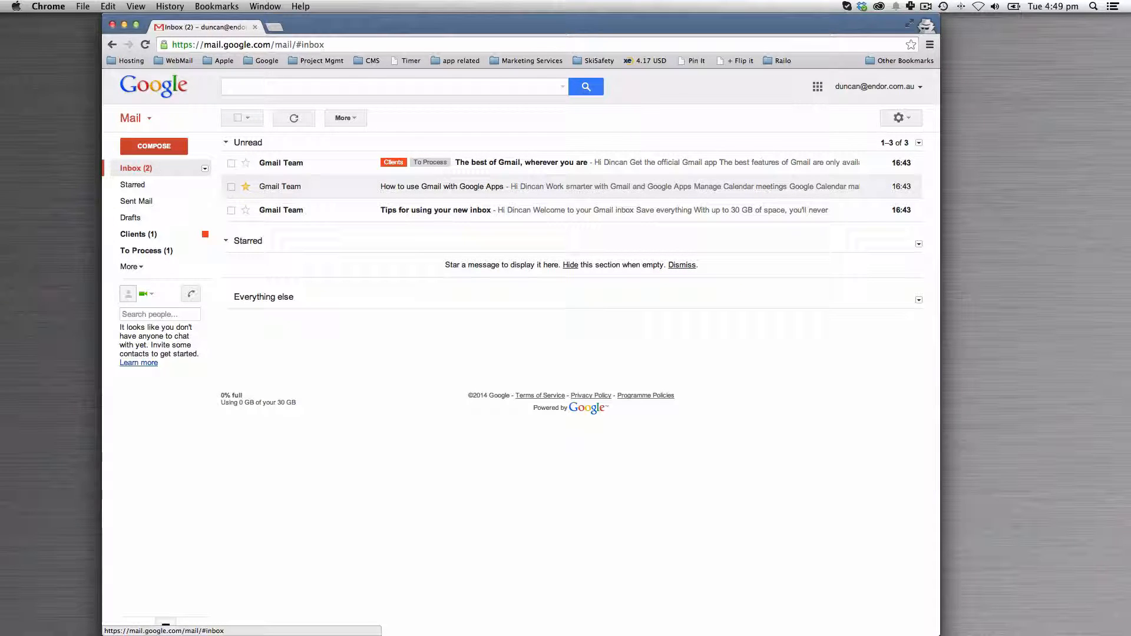
left_click(149, 170)
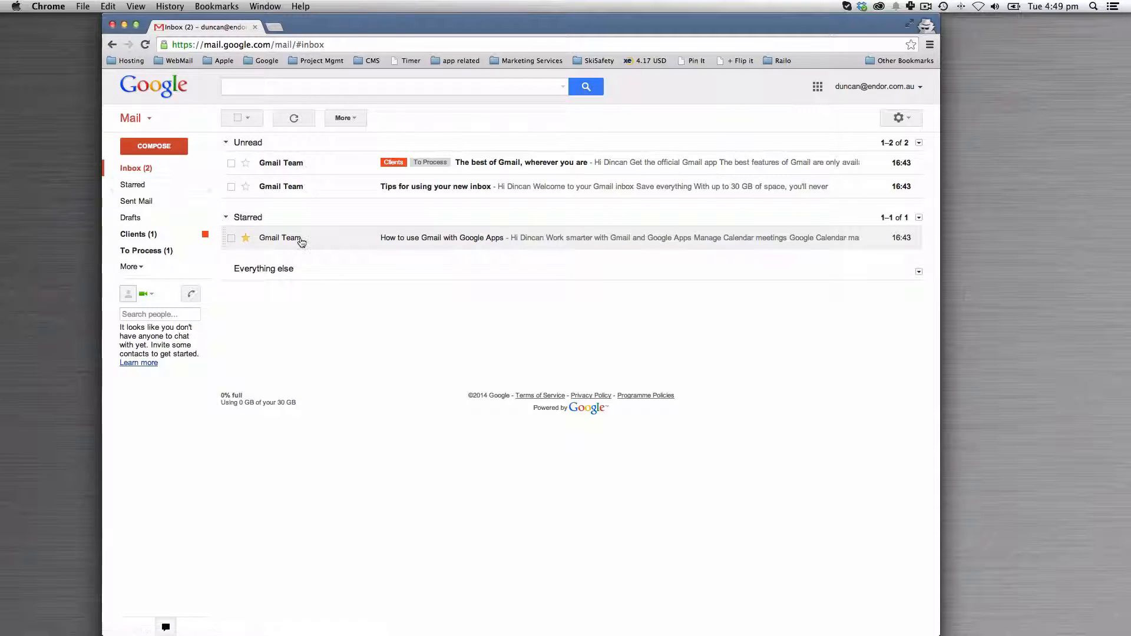
Open the message "Tips for using your new inbox" to mark it as read, and return to the inbox.
left_click(418, 186)
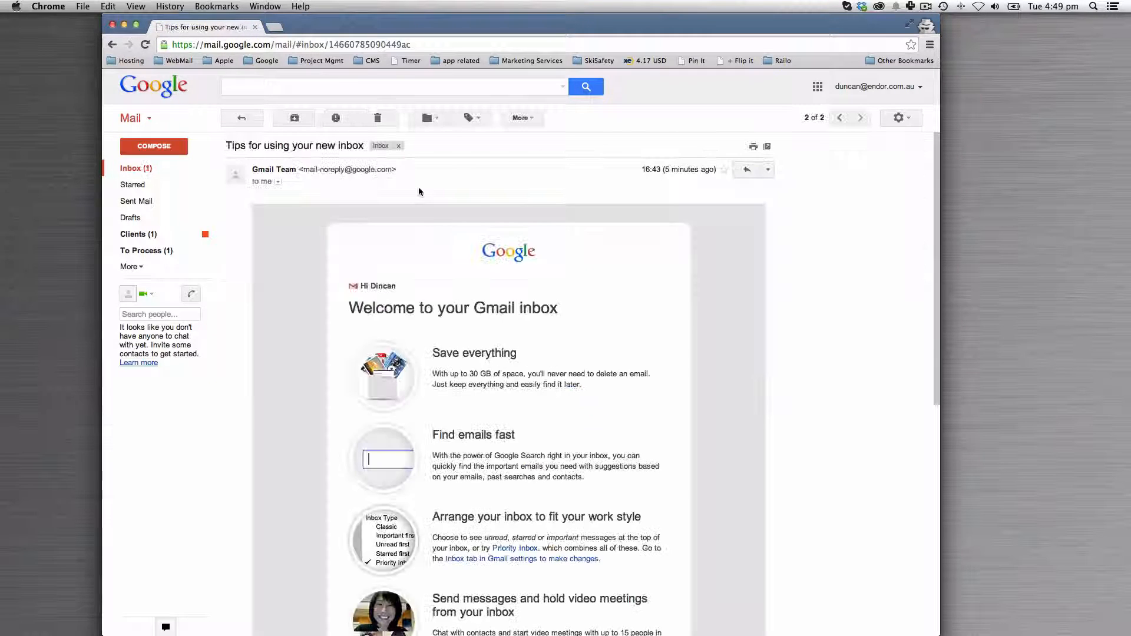
left_click(242, 118)
left_click(142, 166)
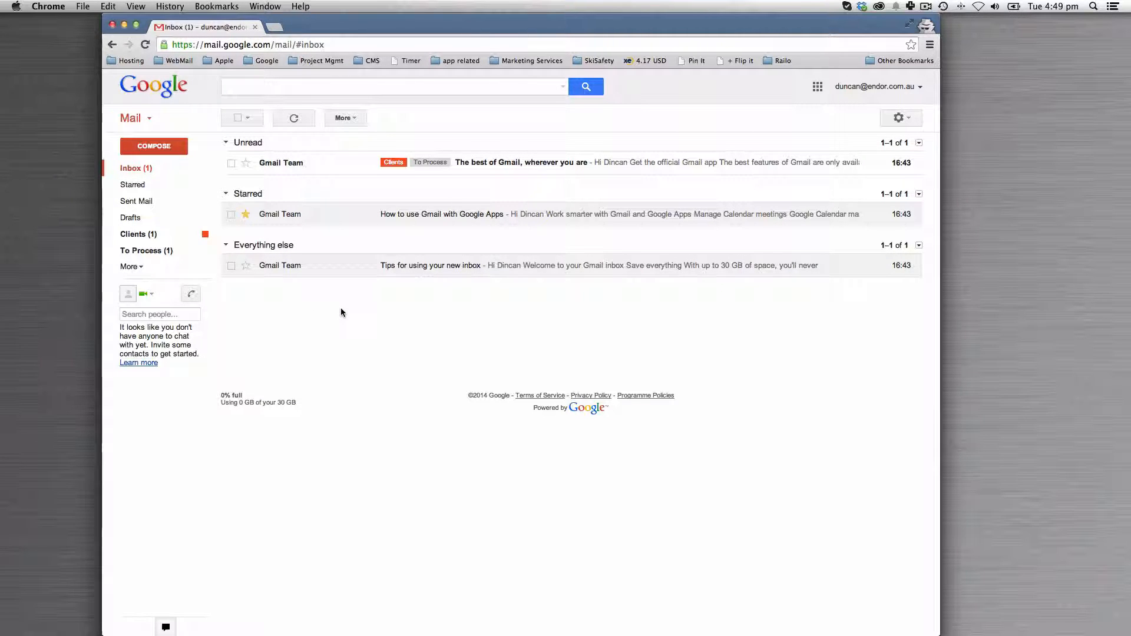
Reopen "Tips for using your new inbox" to examine its message actions, return to the inbox and look at the mail search field.
left_click(316, 266)
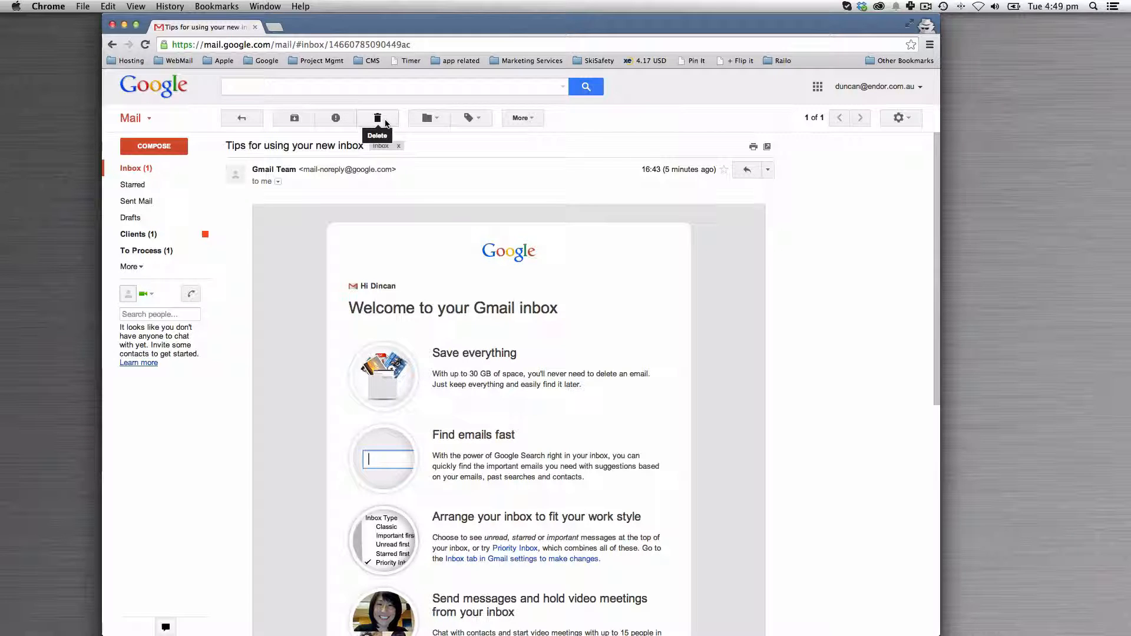
left_click(127, 169)
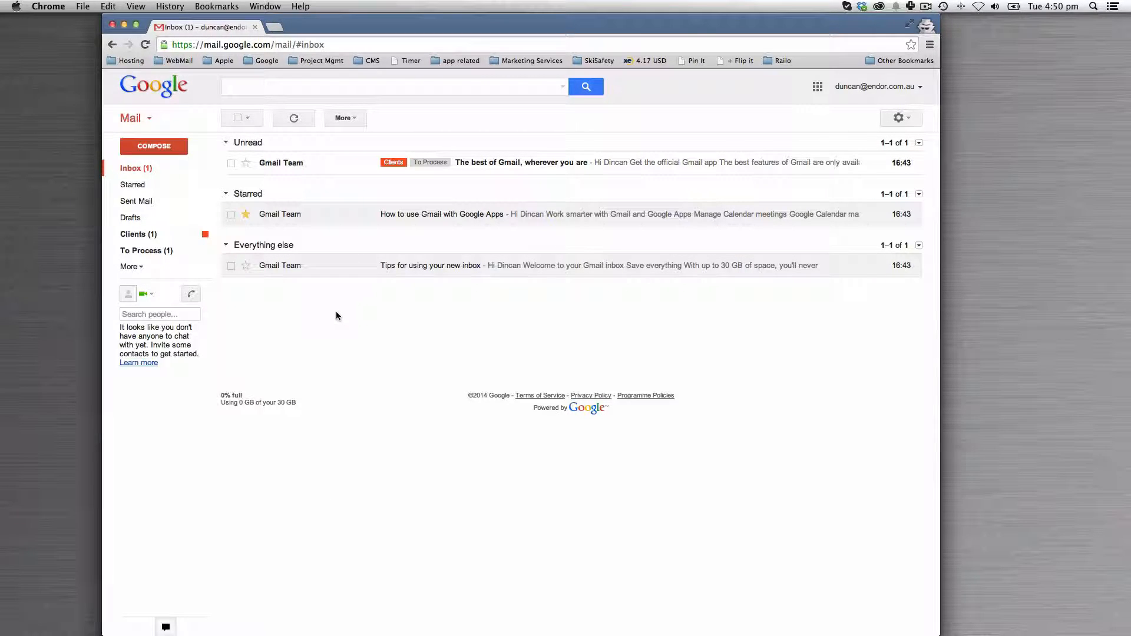
left_click(295, 89)
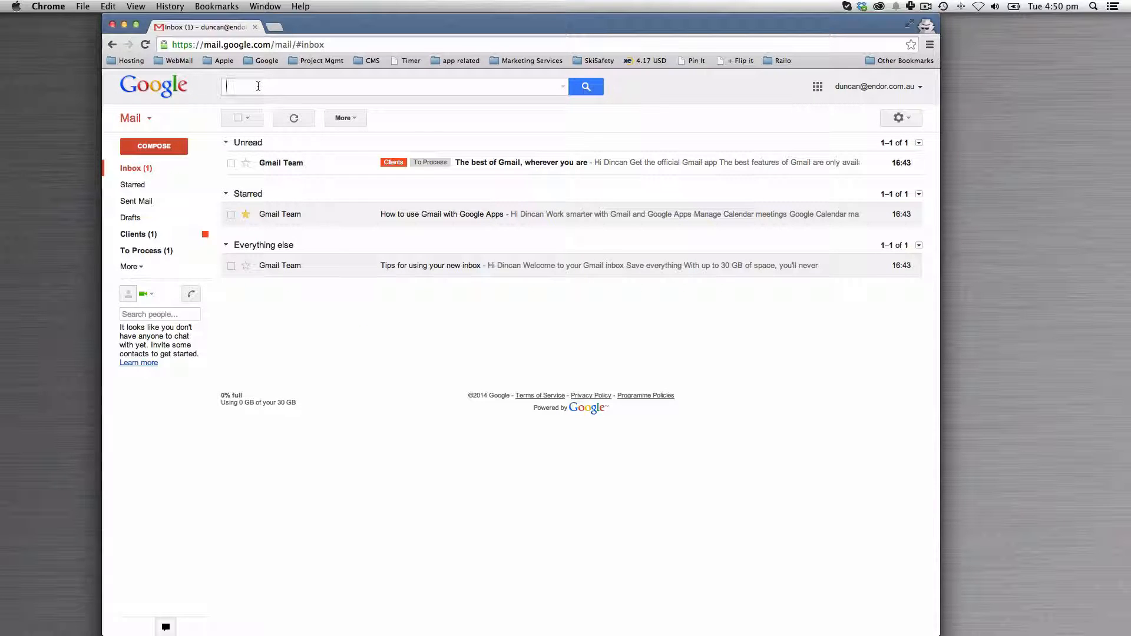
left_click(500, 134)
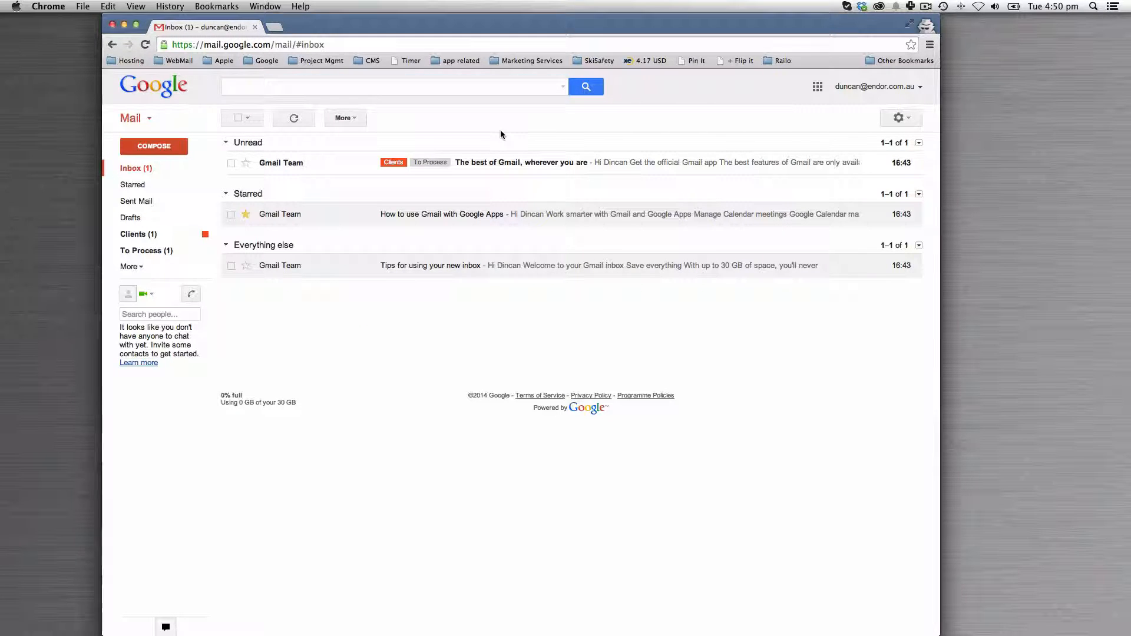
Open the display density and settings options for the mailbox.
left_click(899, 117)
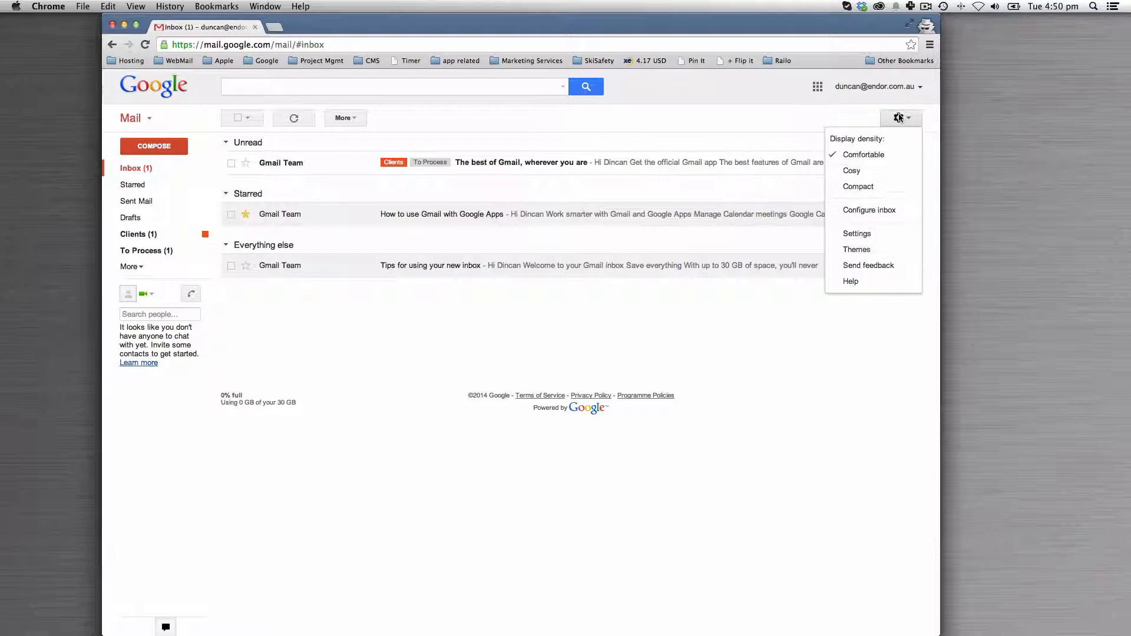